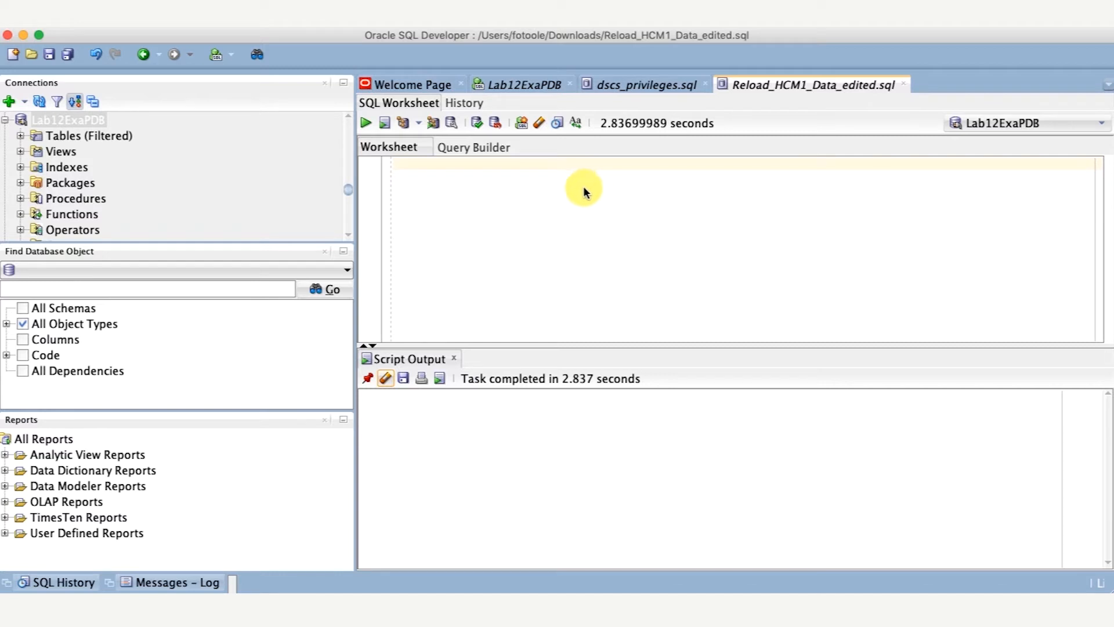
- Query all rows of audit_unified_enabled_policies in the SQL worksheet, ordered by policy_name ascending
click(572, 181)
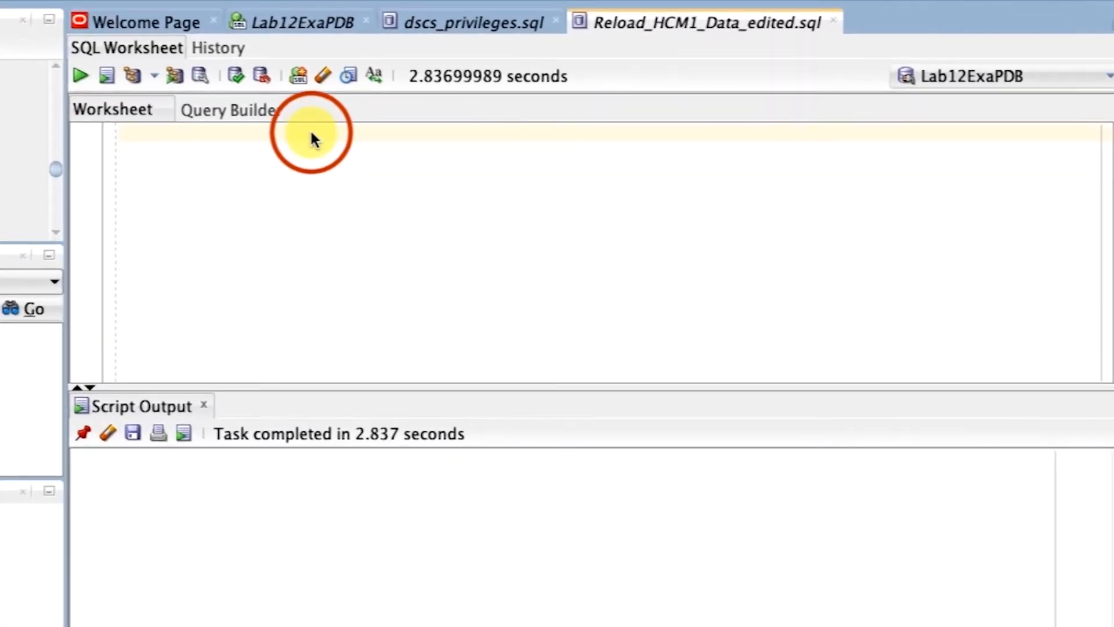
text(select * from audit_unified_enabled_policies order by policy_name asc;)
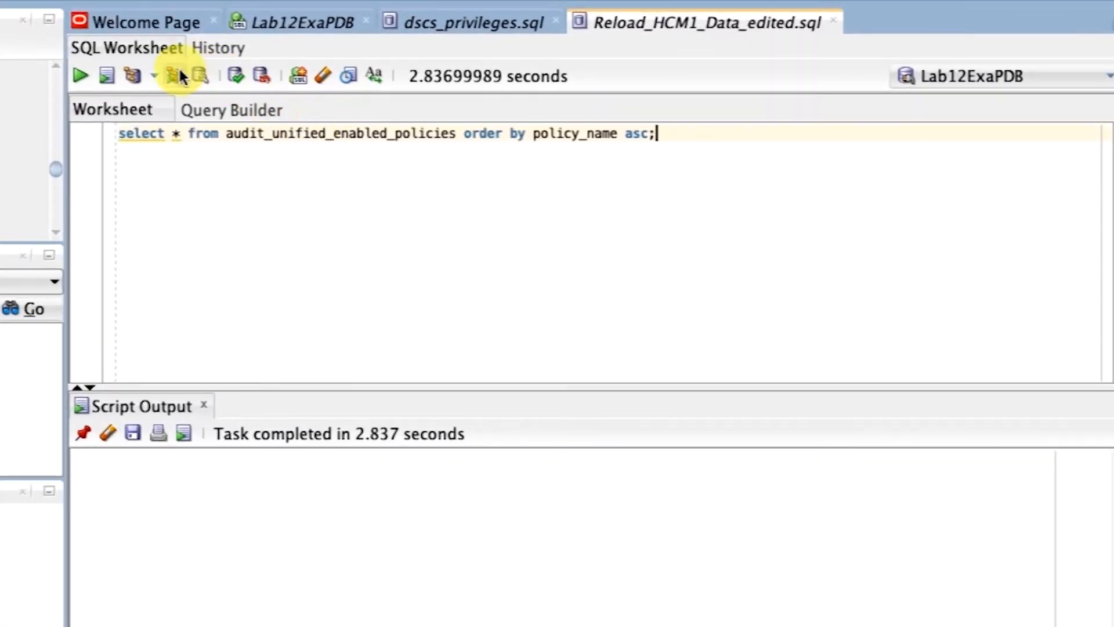
click(106, 75)
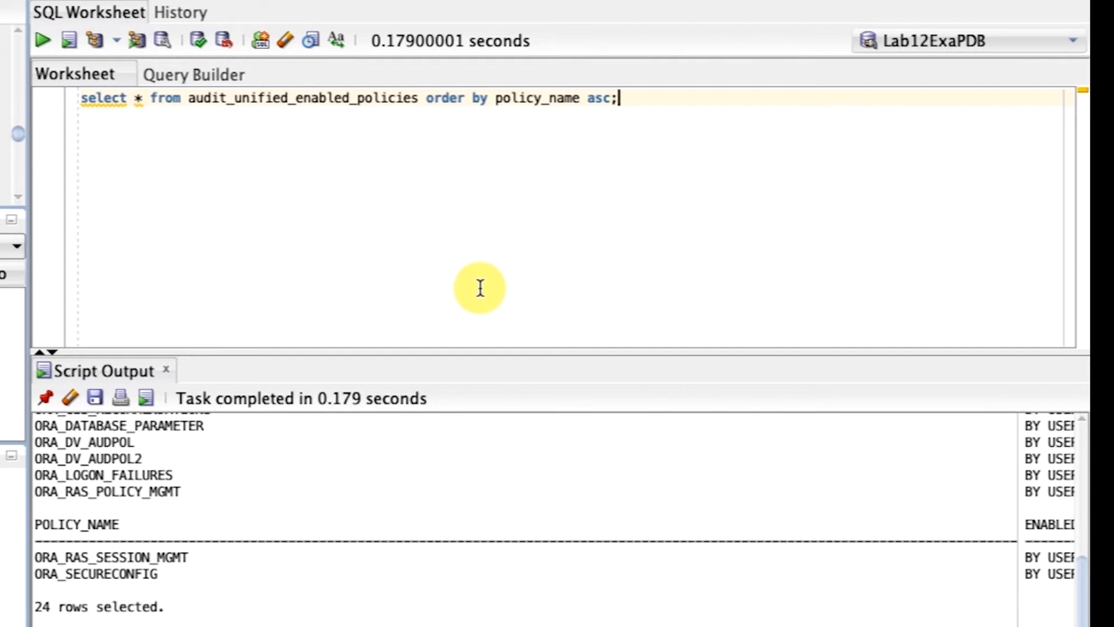
- Replace the worksheet query with one selecting everything from audit_unified_policies, ordered by policy_name ascending, and run it as a script
click(588, 154)
triple_click(652, 99)
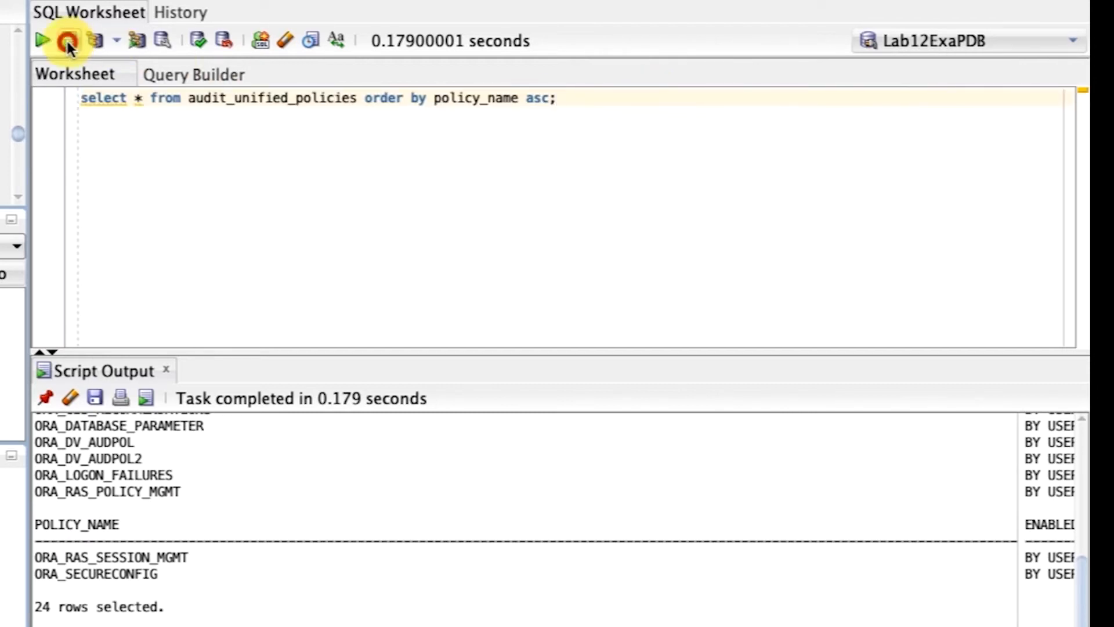
click(69, 40)
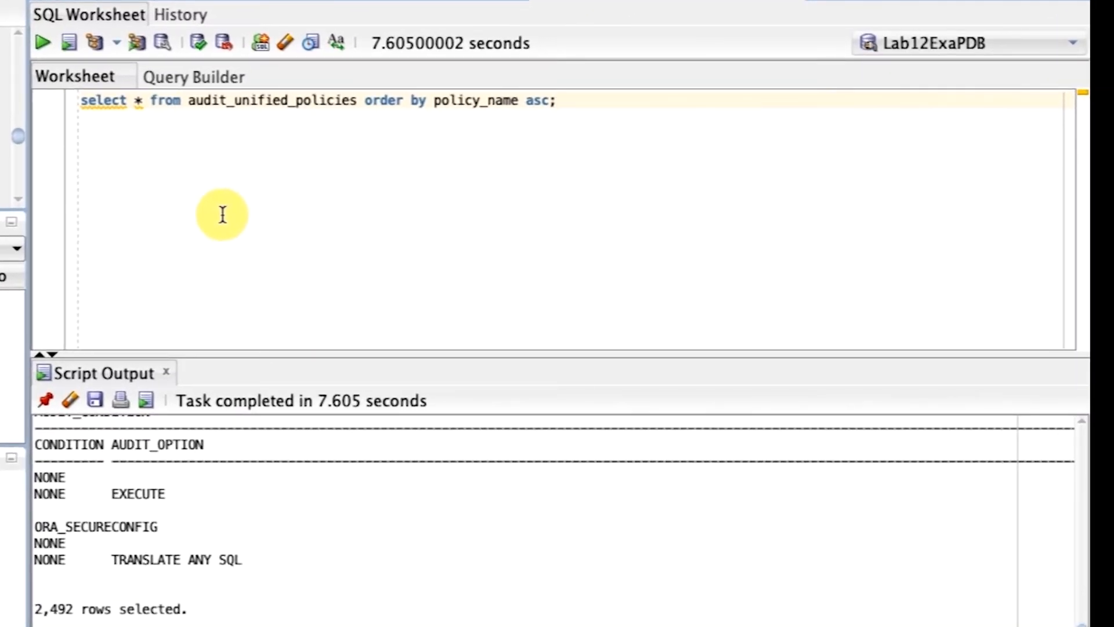
- Create audit policy empextended_data_access for select, insert, update and delete on HCM1.EMP_EXTENDED, excluding session users HCM1 and APP_USER, evaluated per session
click(416, 318)
double_click(581, 101)
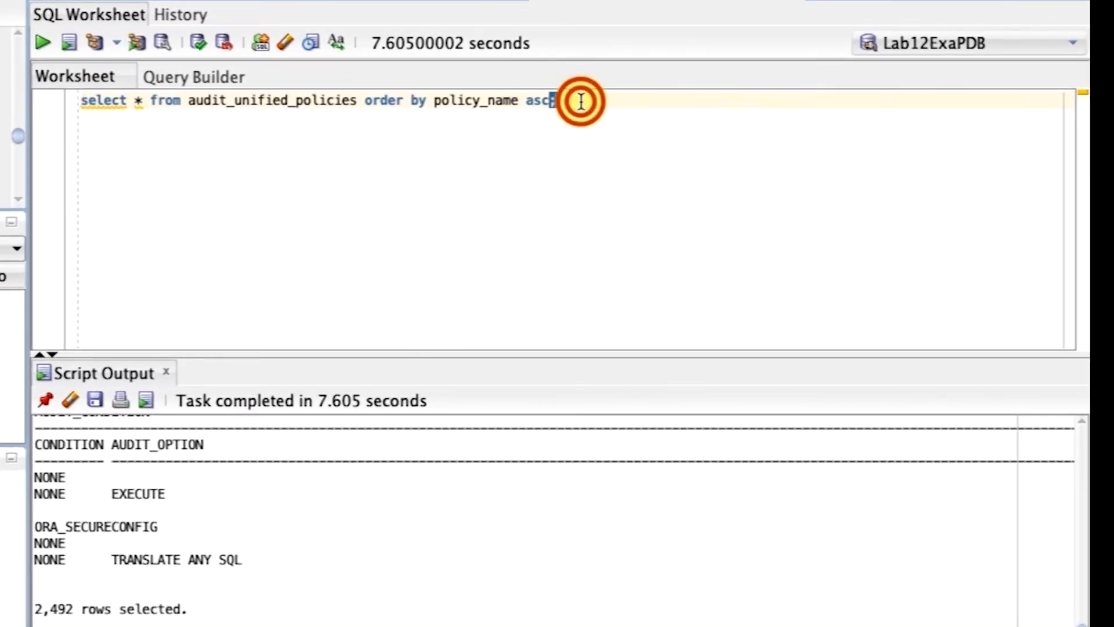
triple_click(581, 101)
text(create audit policy empextended_data_access       ACTIONS SELECT ON HCM1.EMP_EXTENDED       , INSERT ON HCM1.EMP_EXTENDED       , UPDATE ON HCM1.EMP_EXTENDED               , DELETE ON HCM1.EMP_EXTENDED       WHEN 'SYS_CONTEXT(''USERENV'', ''SESSION_USER'') not in       (''HCM1'',''APP_USER'')'       EVALUATE PER SESSION;)
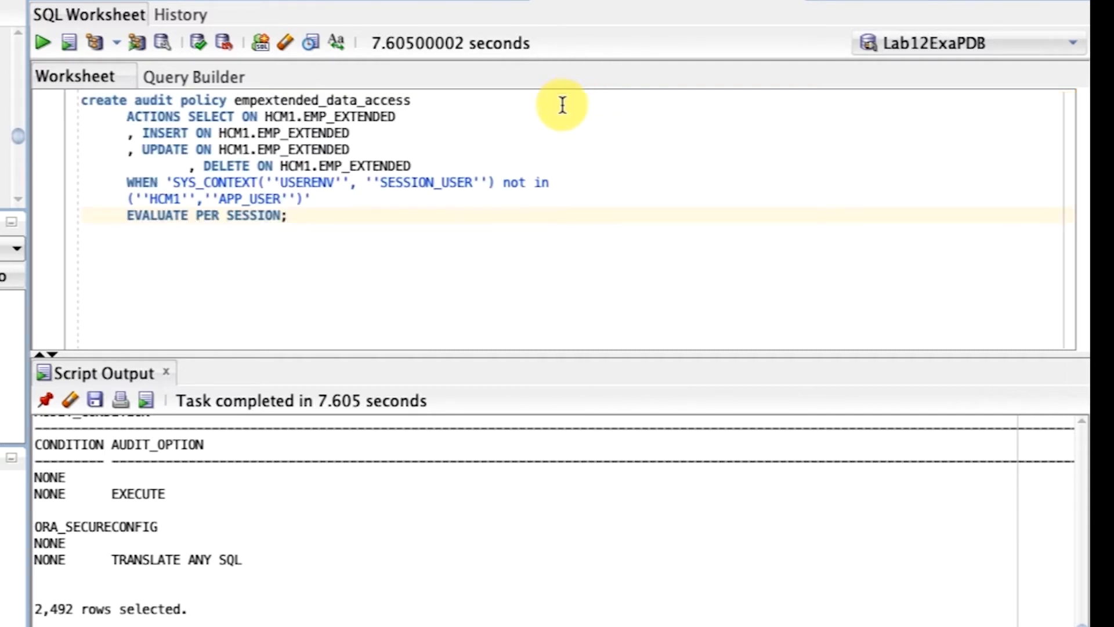
click(71, 44)
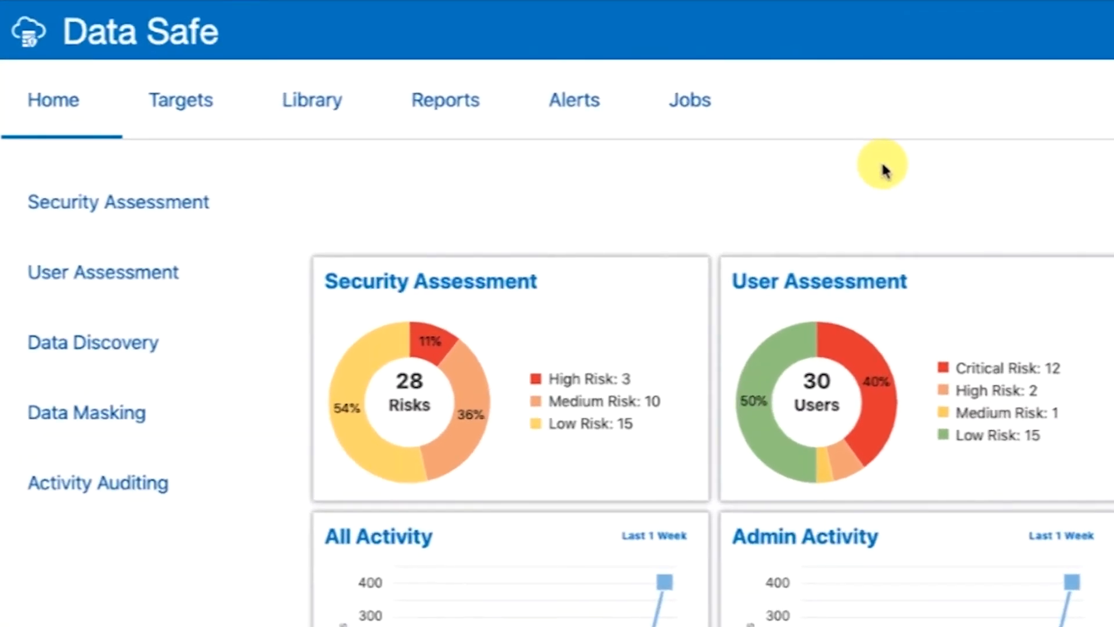
- Switch to Data Safe, start Activity Auditing and continue with ExaDataSafe as the target for auditing
click(157, 477)
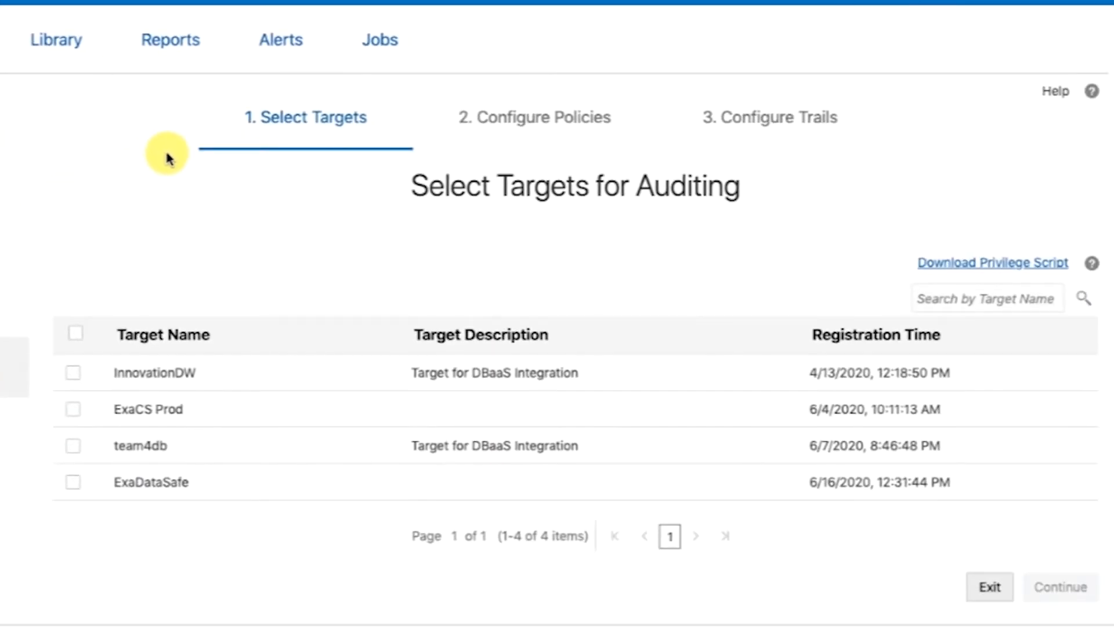
click(76, 485)
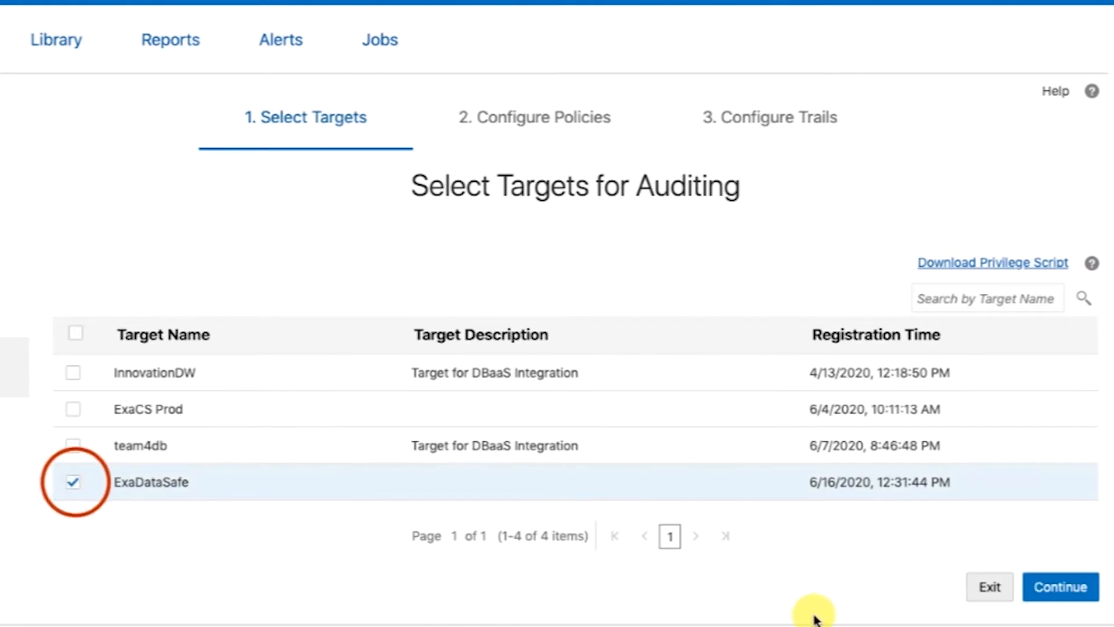
click(1077, 590)
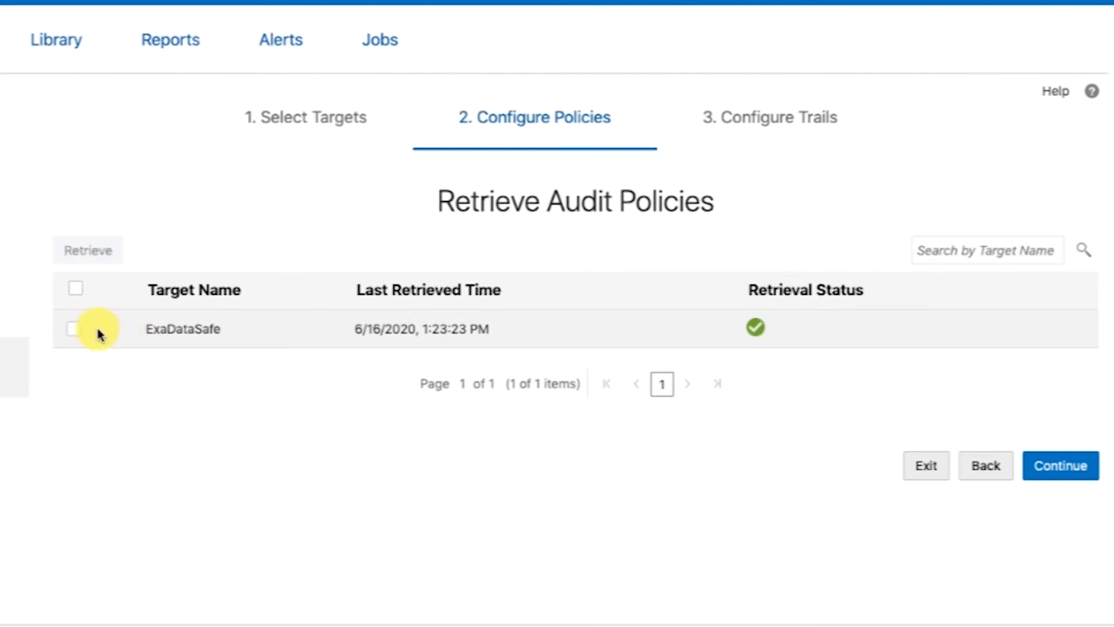
- Retrieve the audit policies for ExaDataSafe and continue to reviewing and provisioning them
click(74, 329)
click(88, 251)
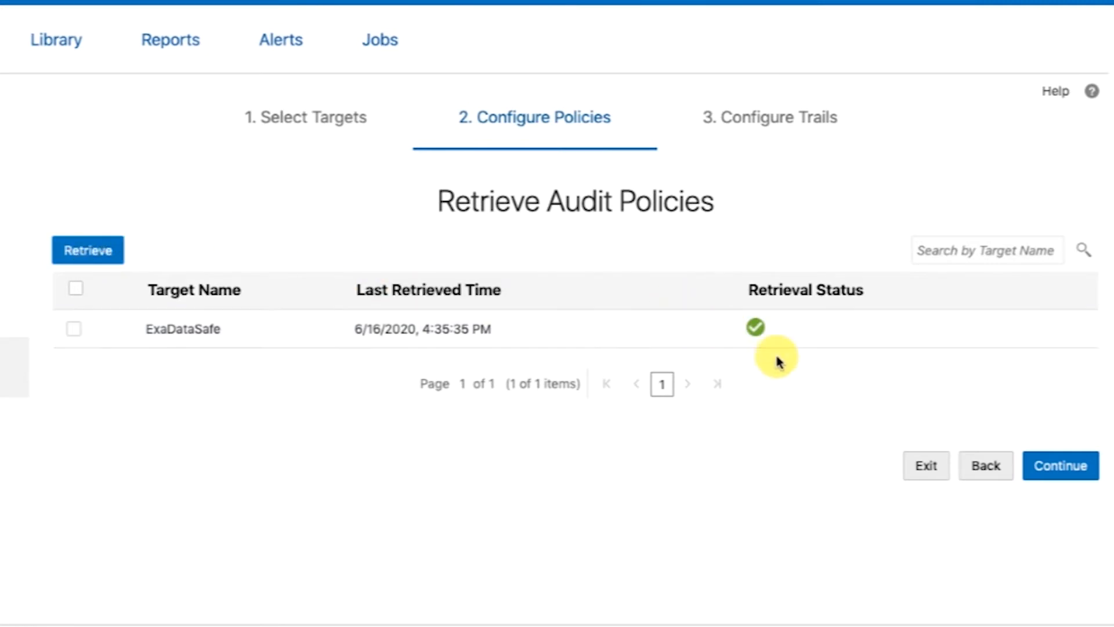
click(1043, 458)
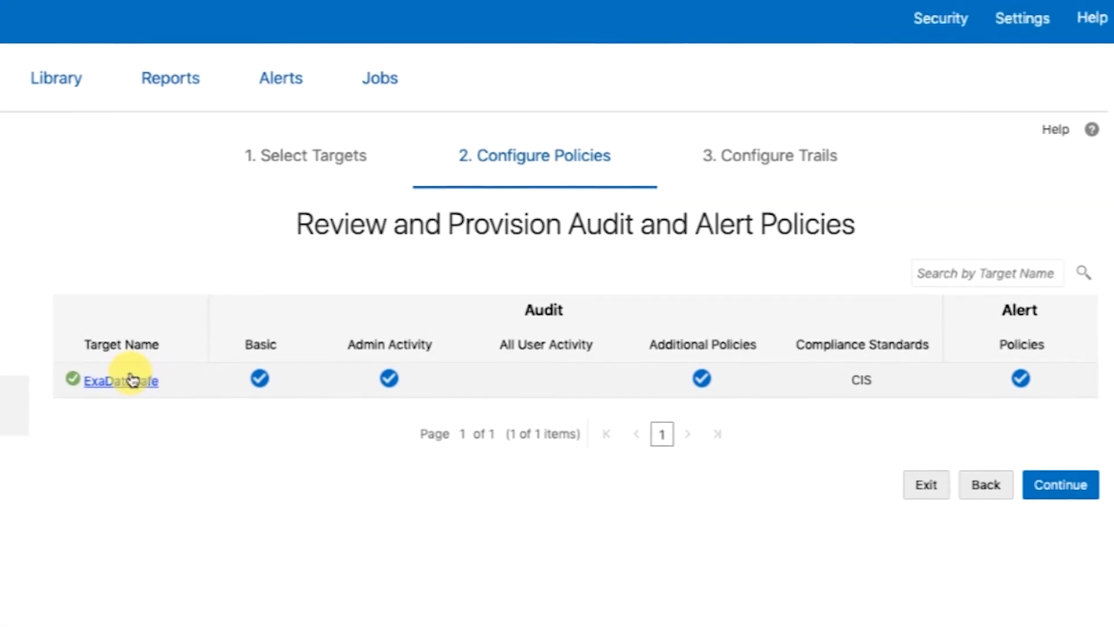
- Enable the custom policy EMPEXTENDED_DATA_ACCESS for ExaDataSafe, review its alert policies, provision the policies and exit the auditing wizard
click(132, 342)
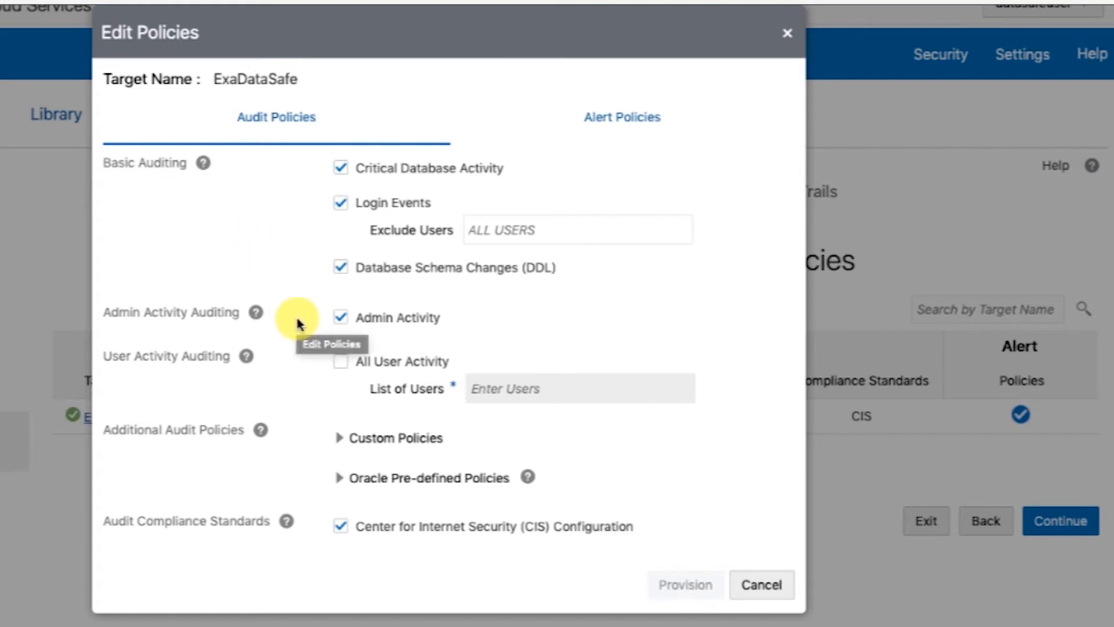
click(340, 438)
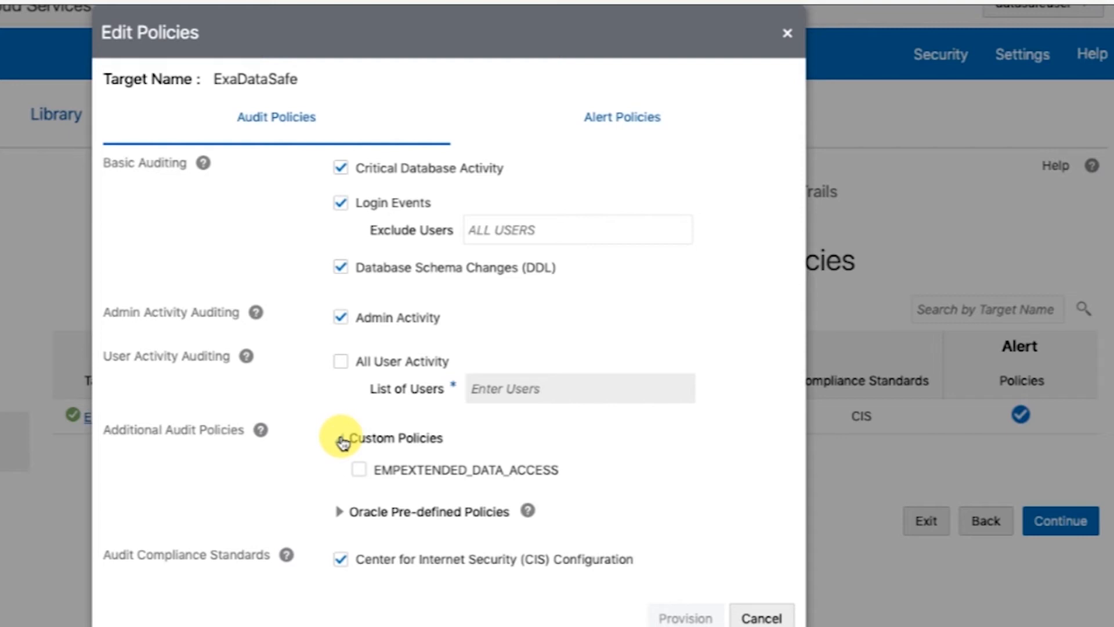
click(360, 470)
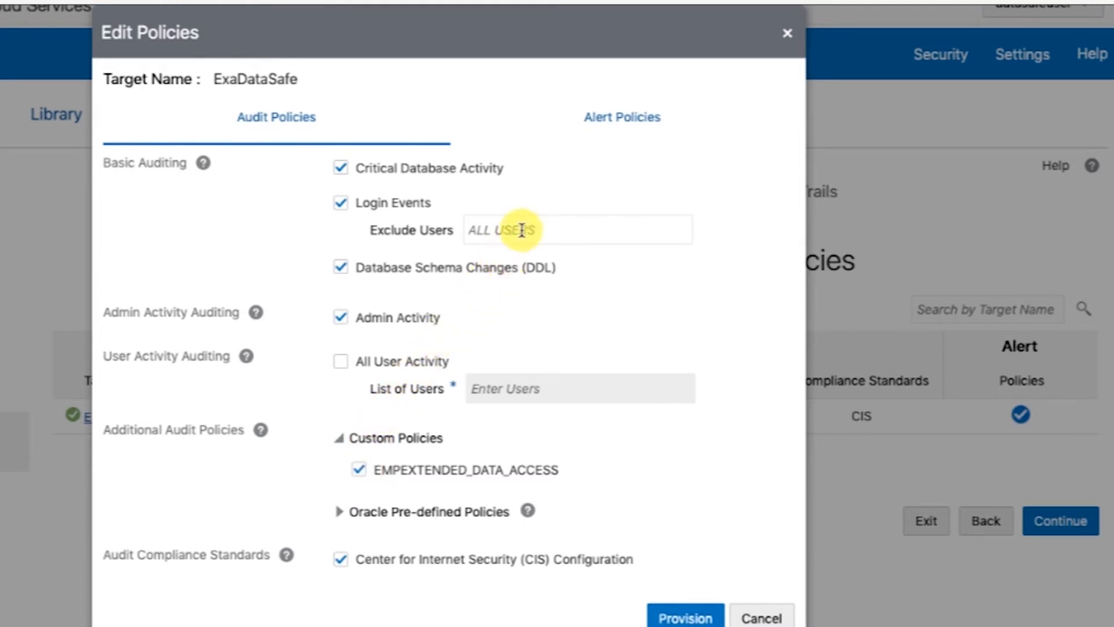
click(581, 136)
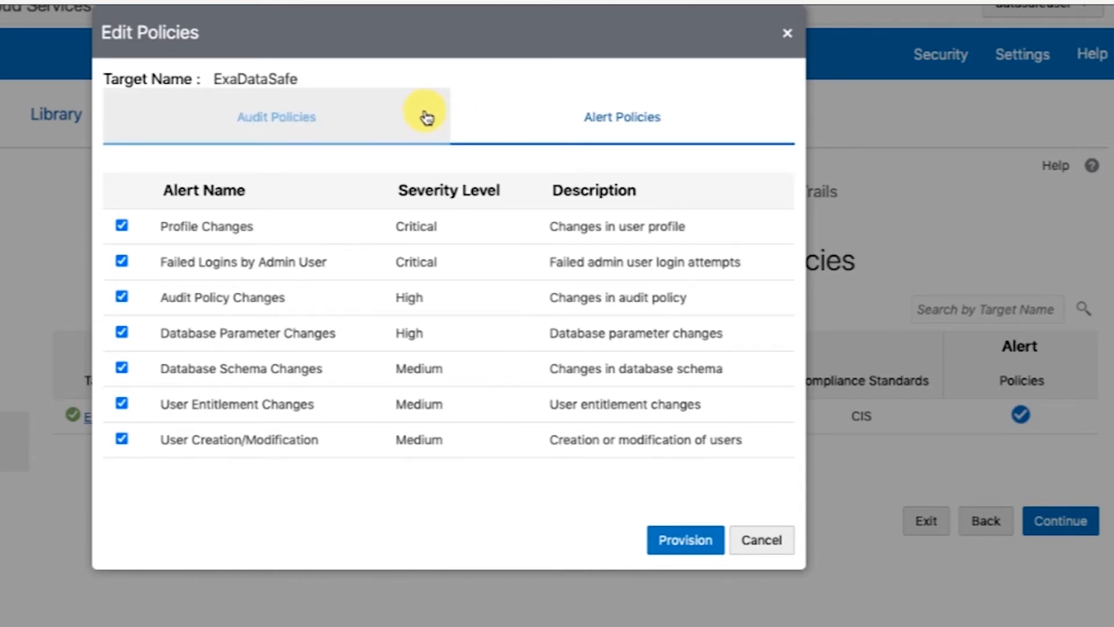
click(656, 539)
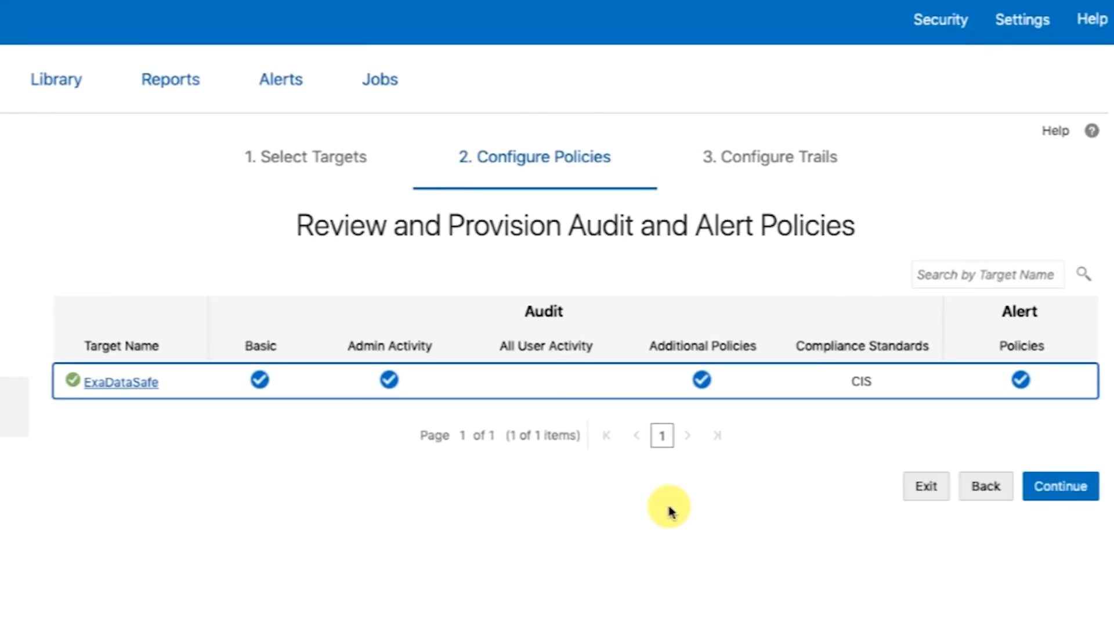
click(920, 488)
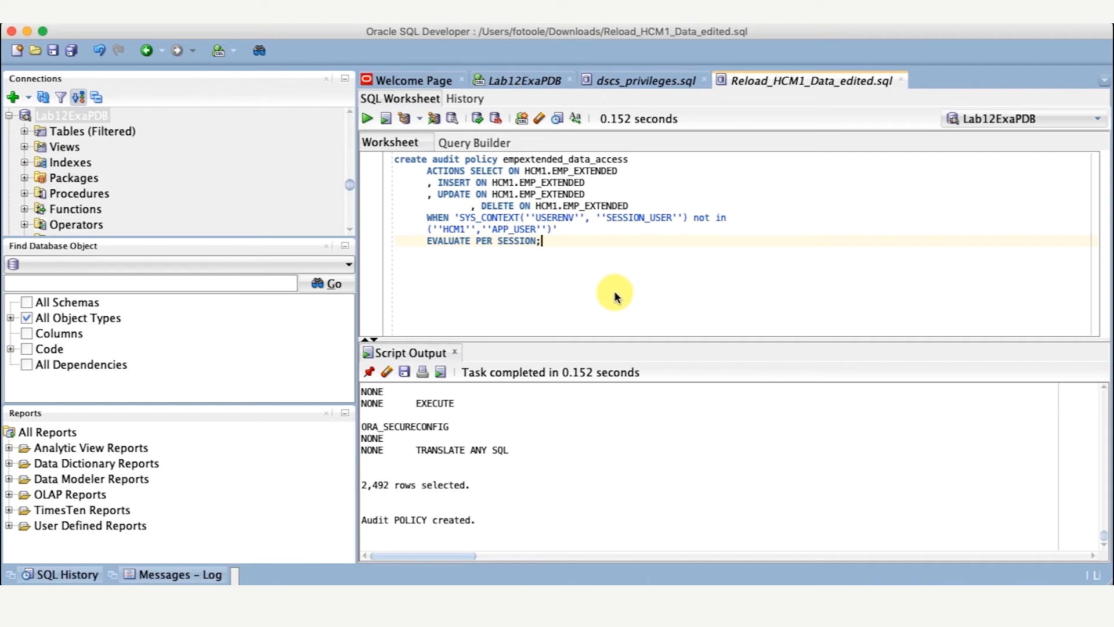
- Switch to SQL Developer, replace the worksheet's audit policy statement with a query selecting everything from HCM1.EMP_EXTENDED, and run it
drag(577, 245, 393, 160)
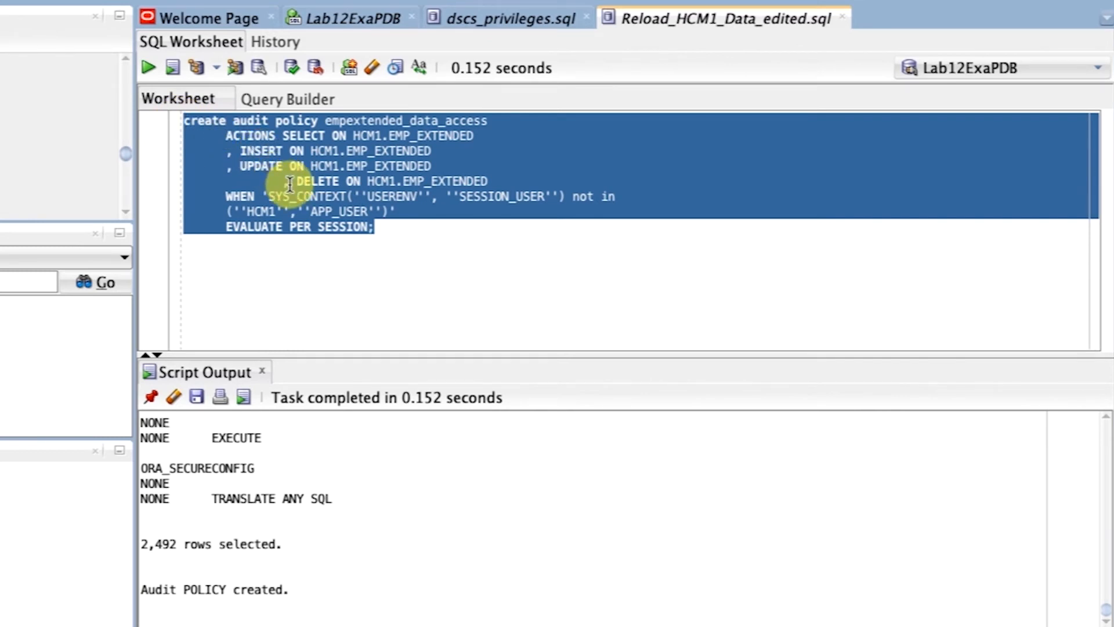
text(select * from HCM1.EMP_EXTENDED;)
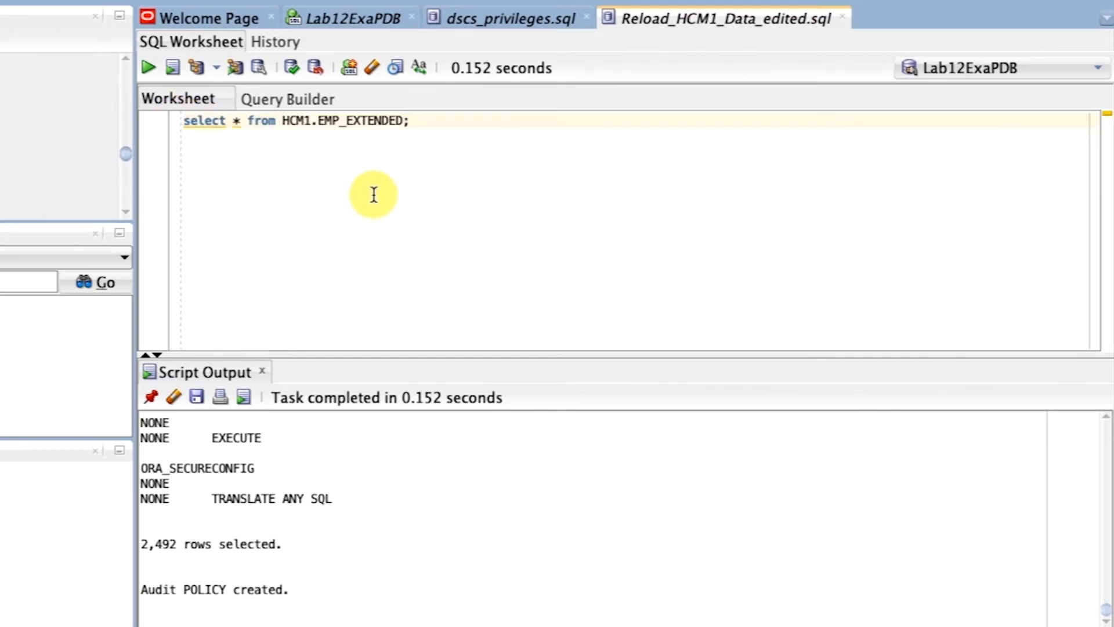
click(173, 69)
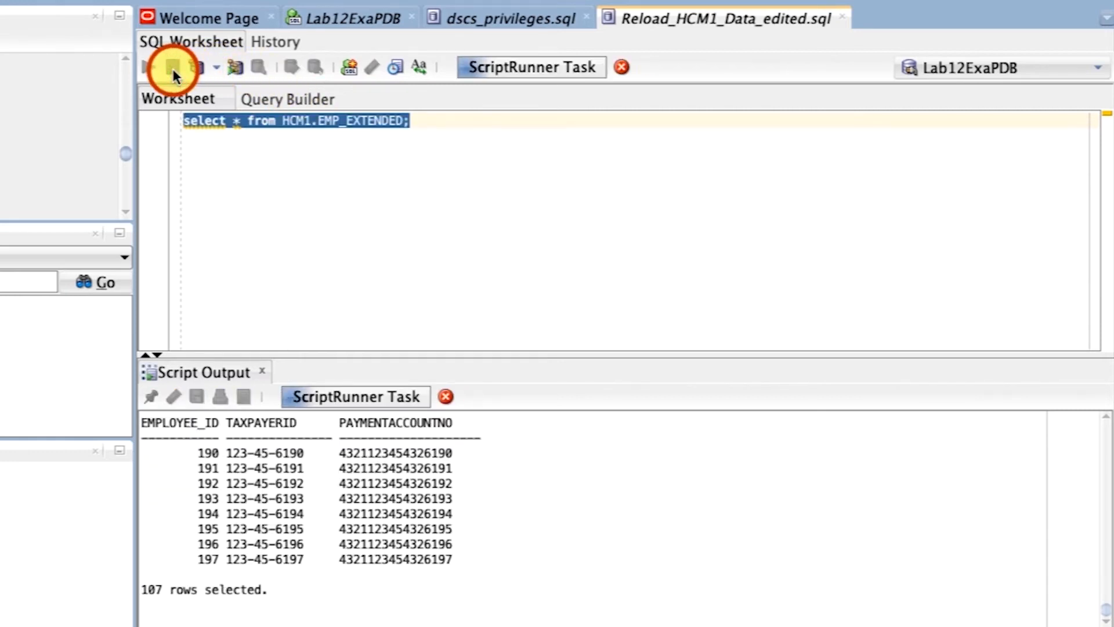
click(172, 69)
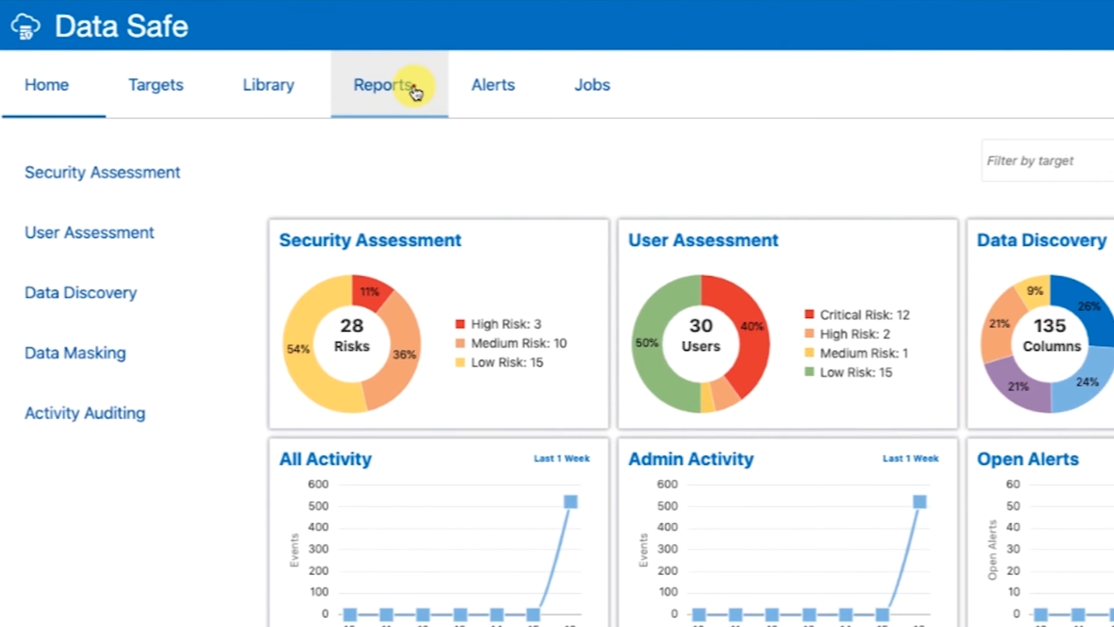
- Switch to Data Safe and open the All Activity report for activity auditing
click(336, 105)
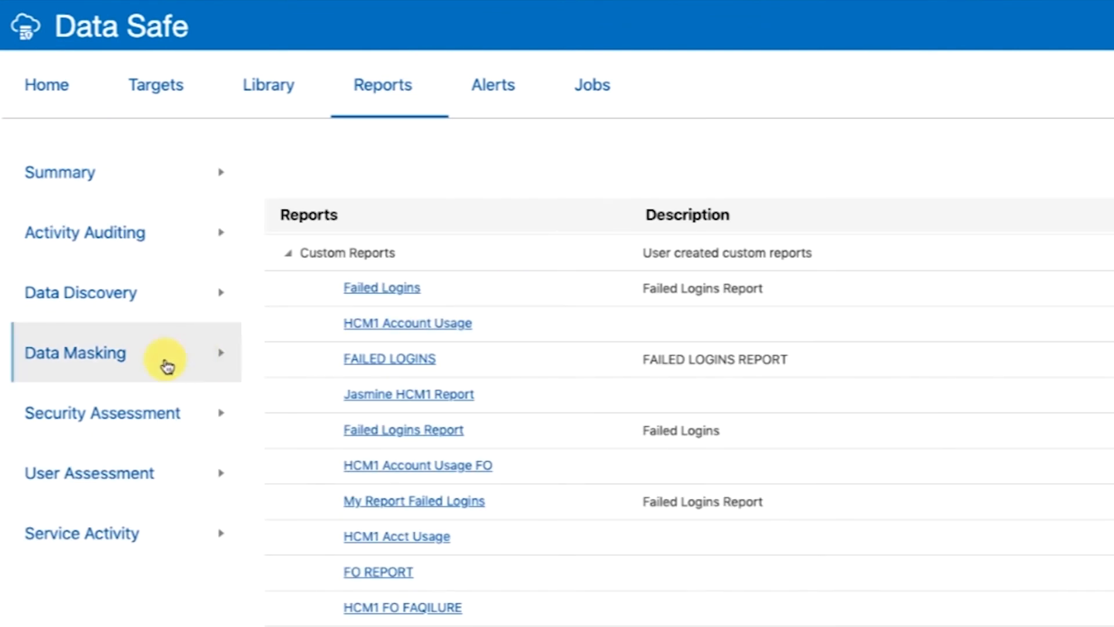
click(156, 237)
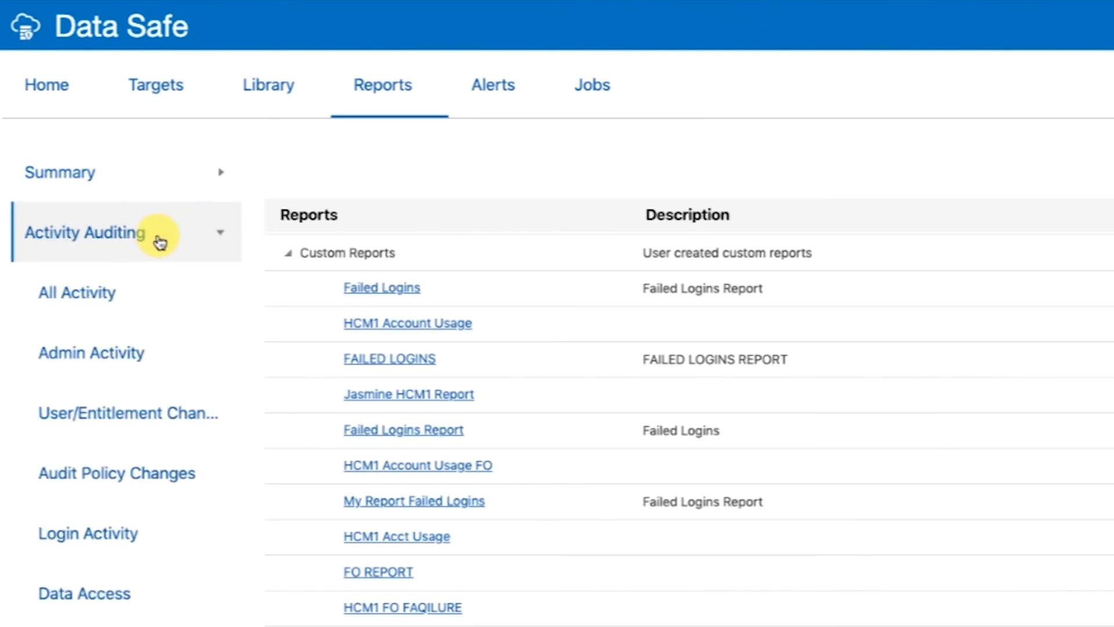
click(109, 300)
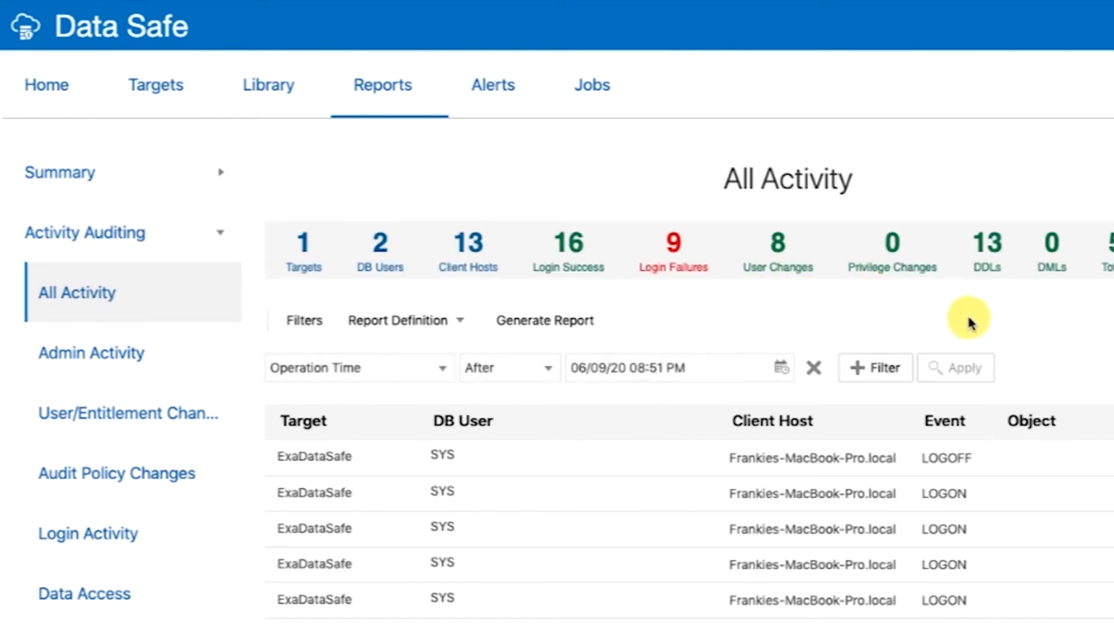
- Add the Object Owner column to the All Activity report table
click(1061, 401)
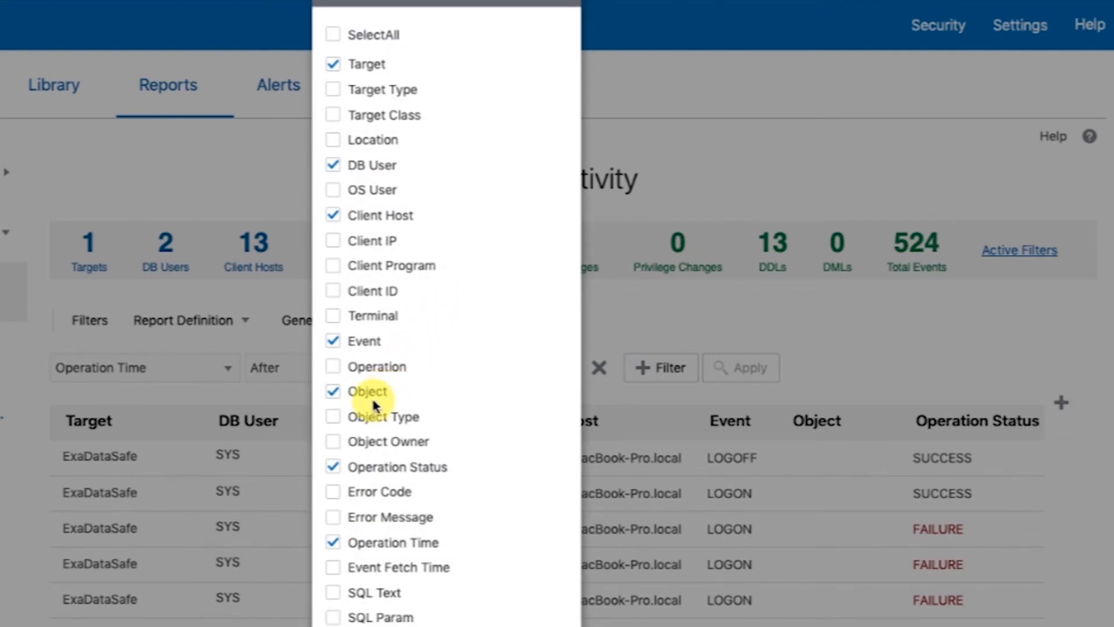
click(332, 442)
scroll(472, 429, down, 4)
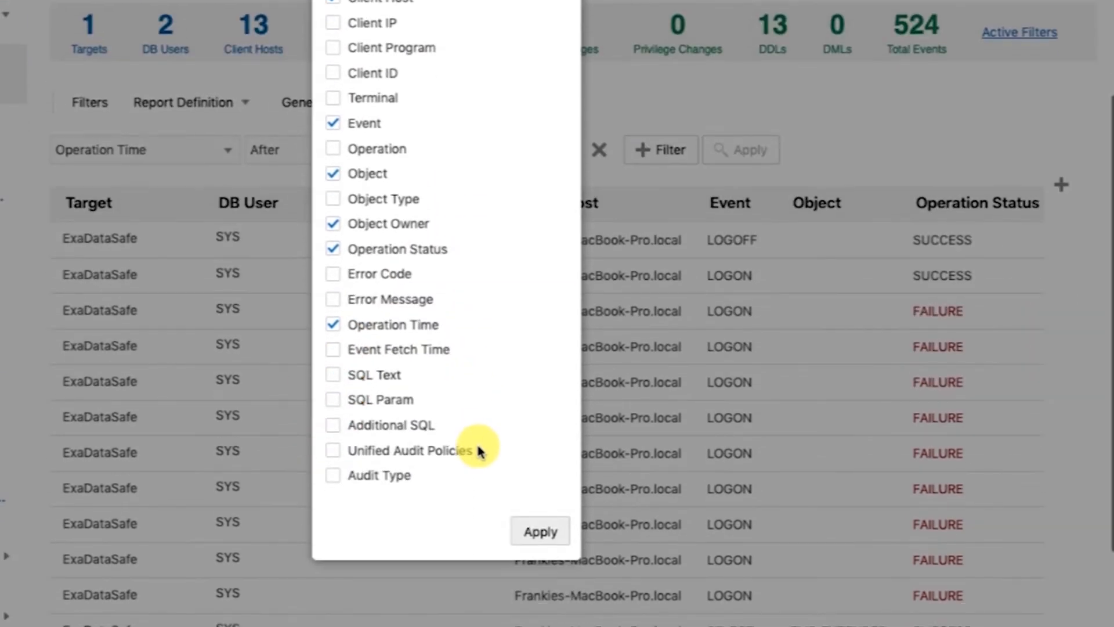
click(543, 526)
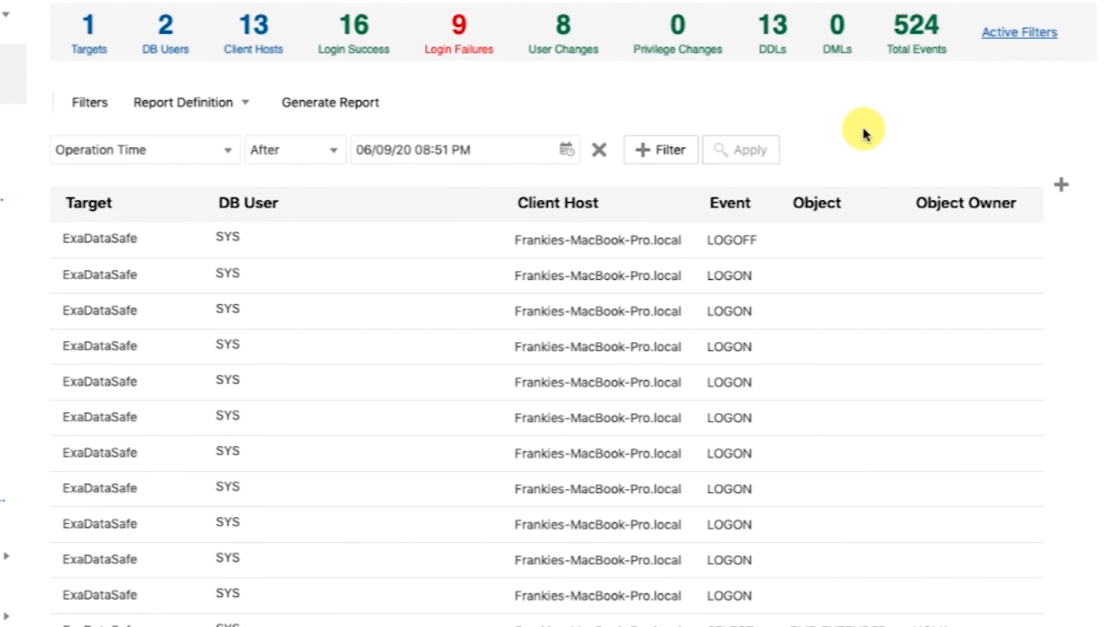
- Remove the Operation Time filter from the All Activity report and add a filter for Object = EMP_EXTENDED
click(598, 152)
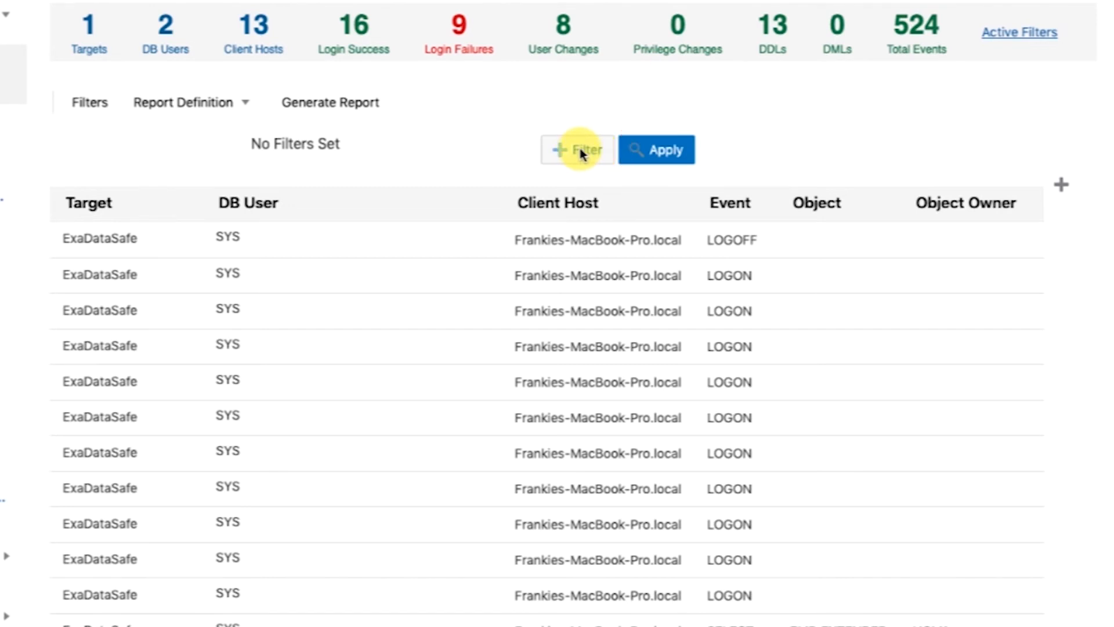
click(580, 151)
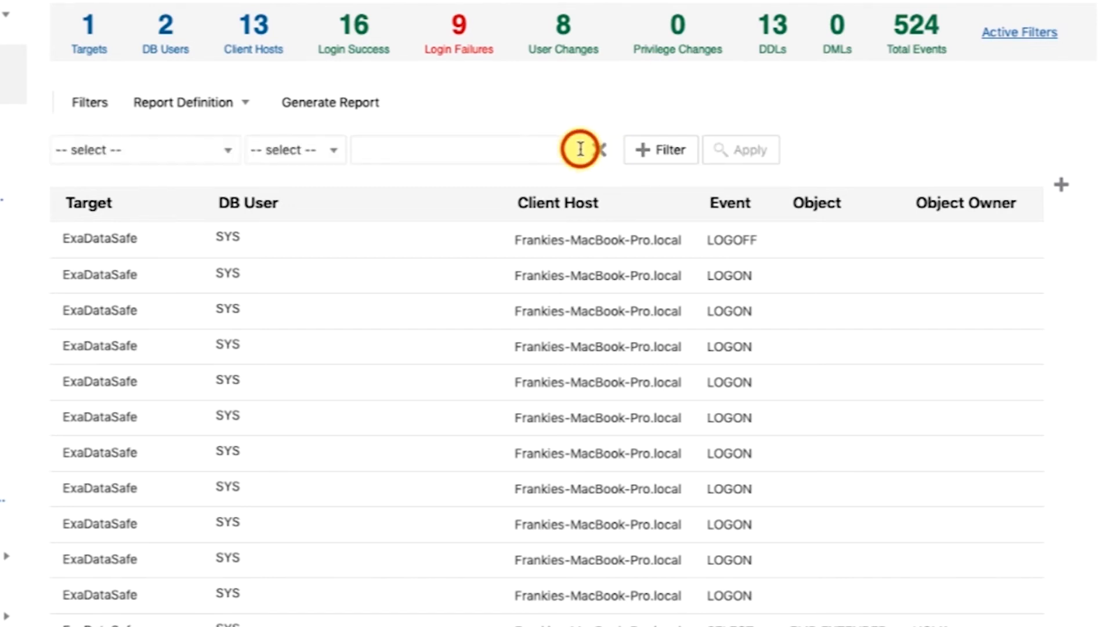
click(114, 158)
text(obje)
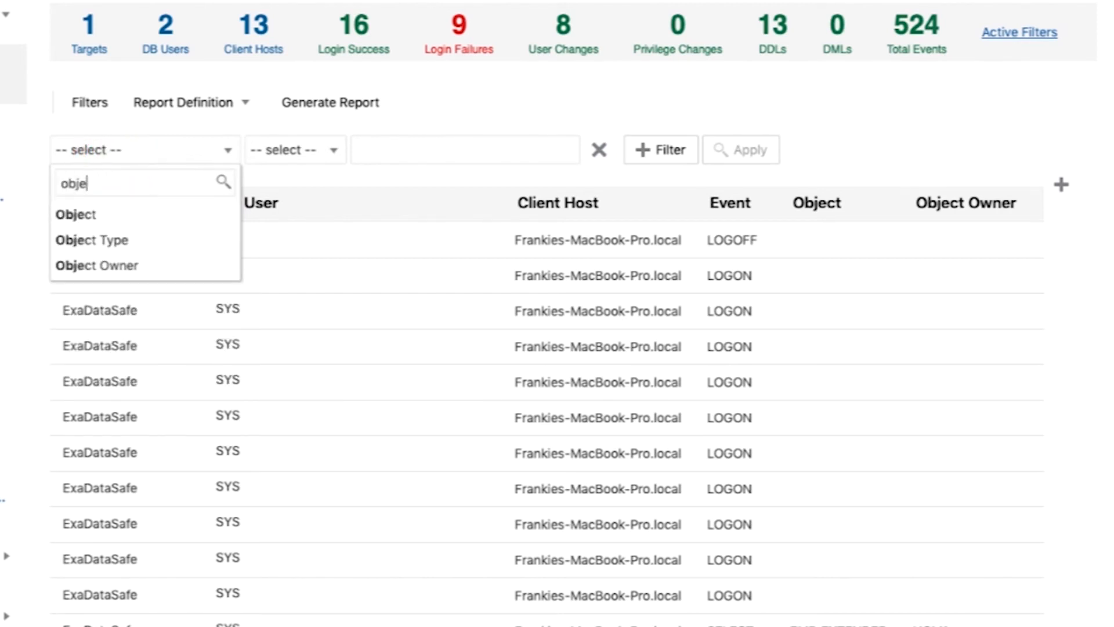
click(104, 217)
click(423, 149)
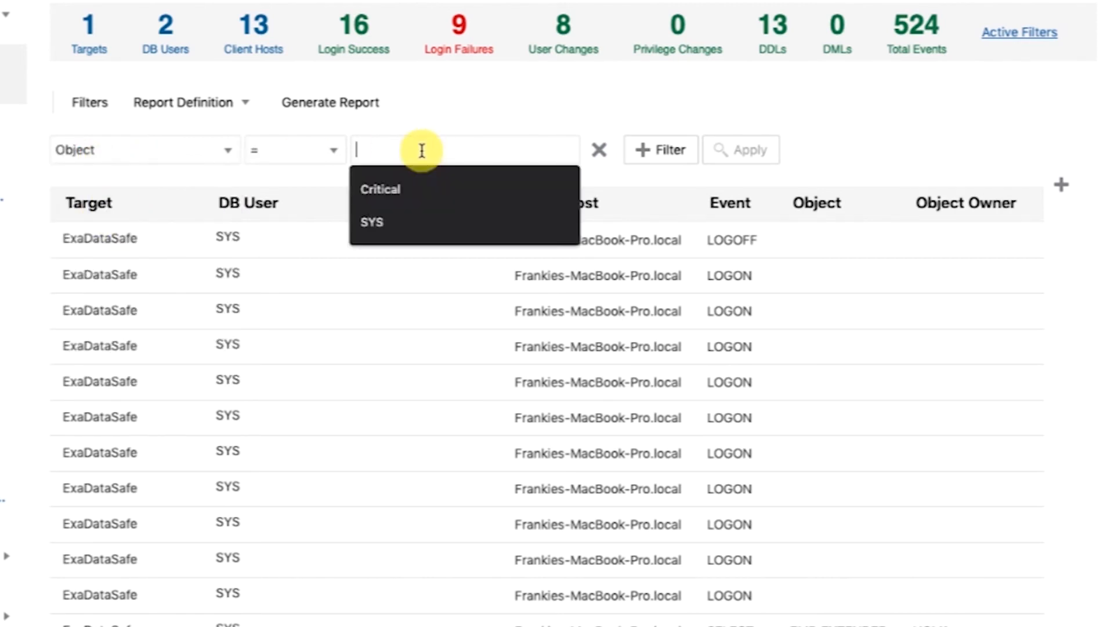
text(EMP_)
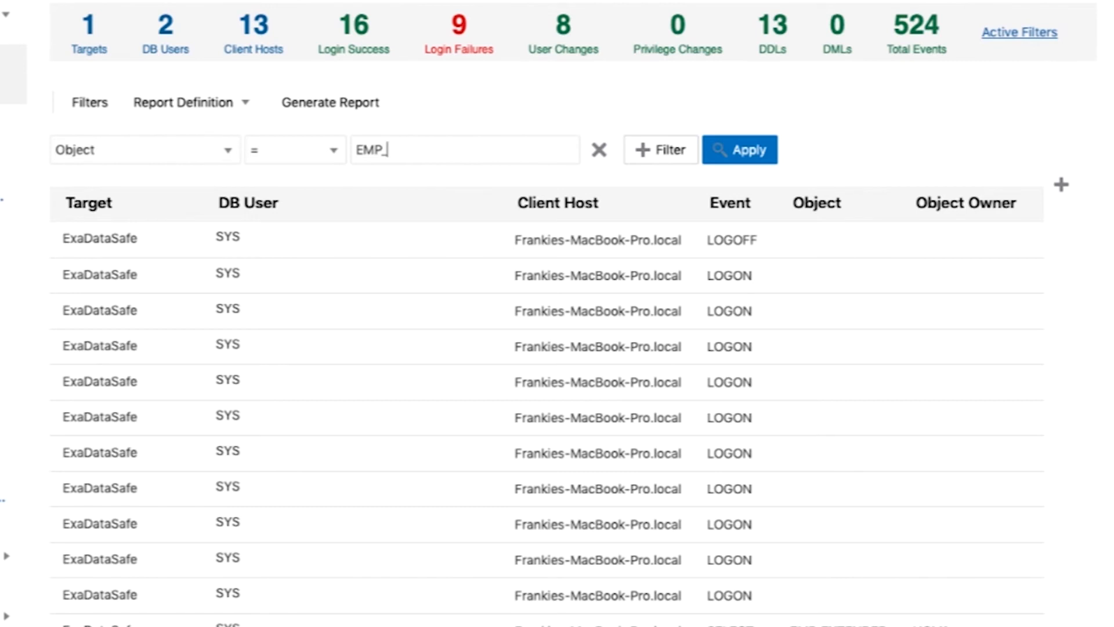
text(EXTENDED)
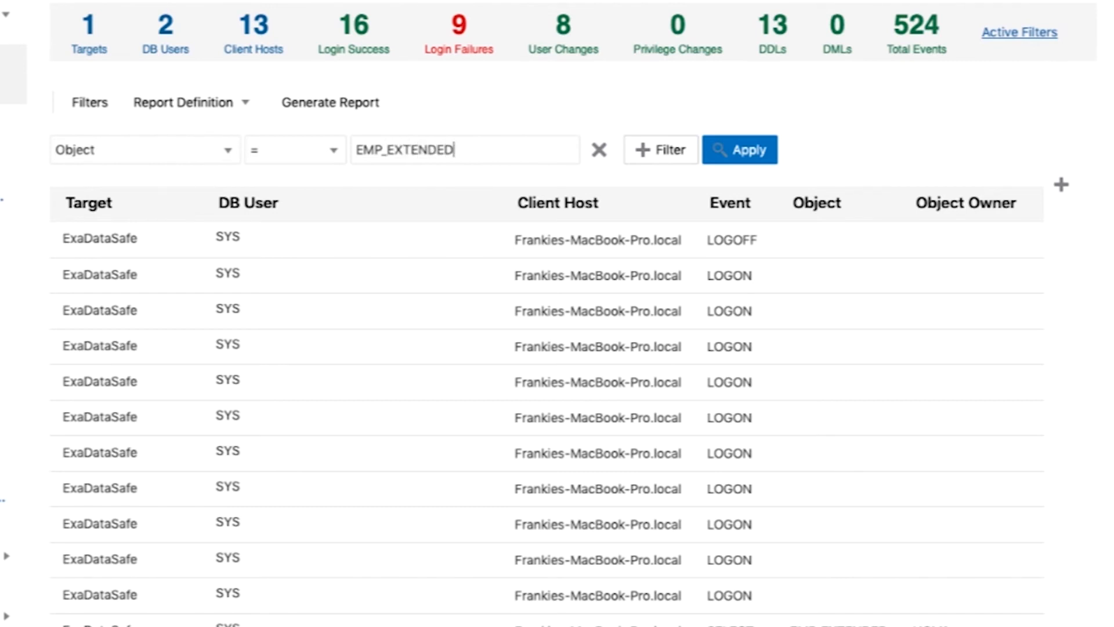
- Add a second filter for Object Owner = HCM1 and apply both filters to the All Activity report
click(641, 151)
click(184, 181)
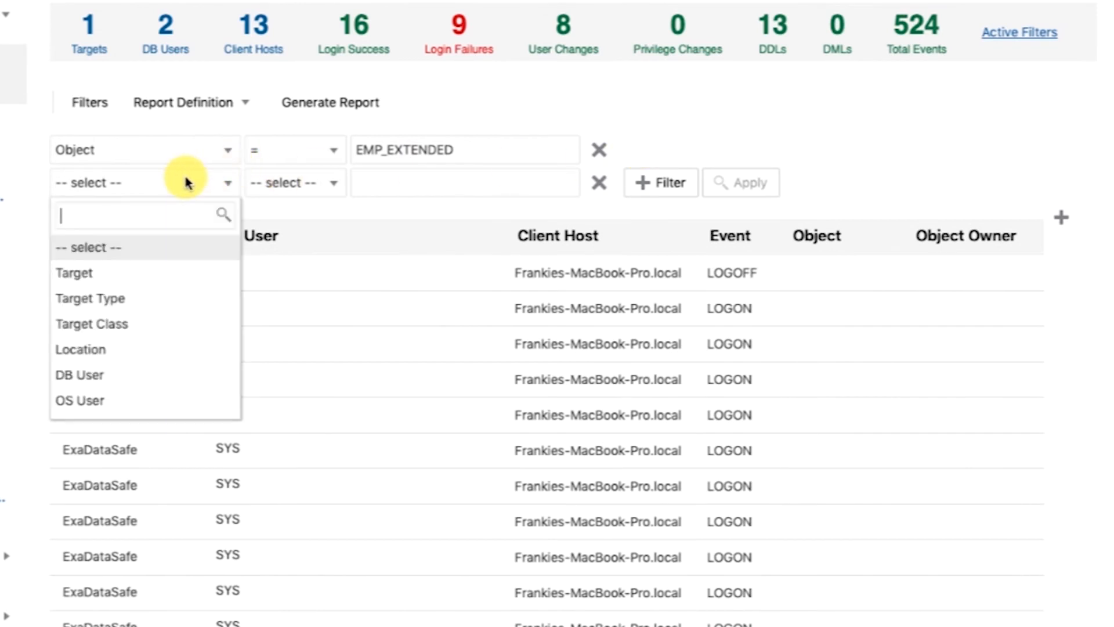
text(ONJ)
key(BackSpace)
key(BackSpace)
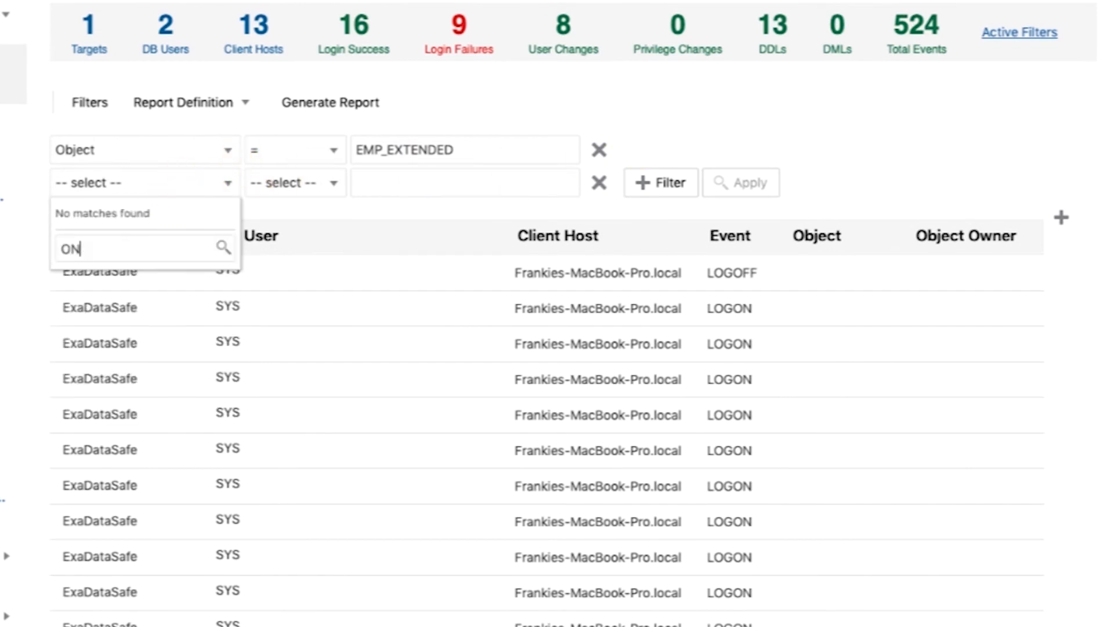
text(BJ)
click(112, 296)
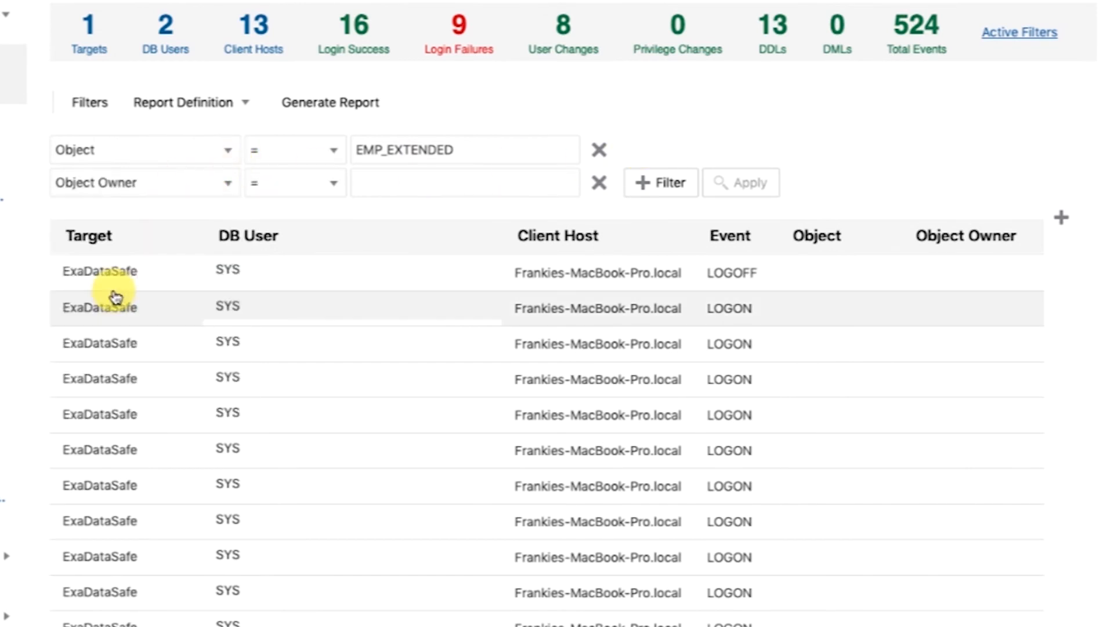
click(405, 184)
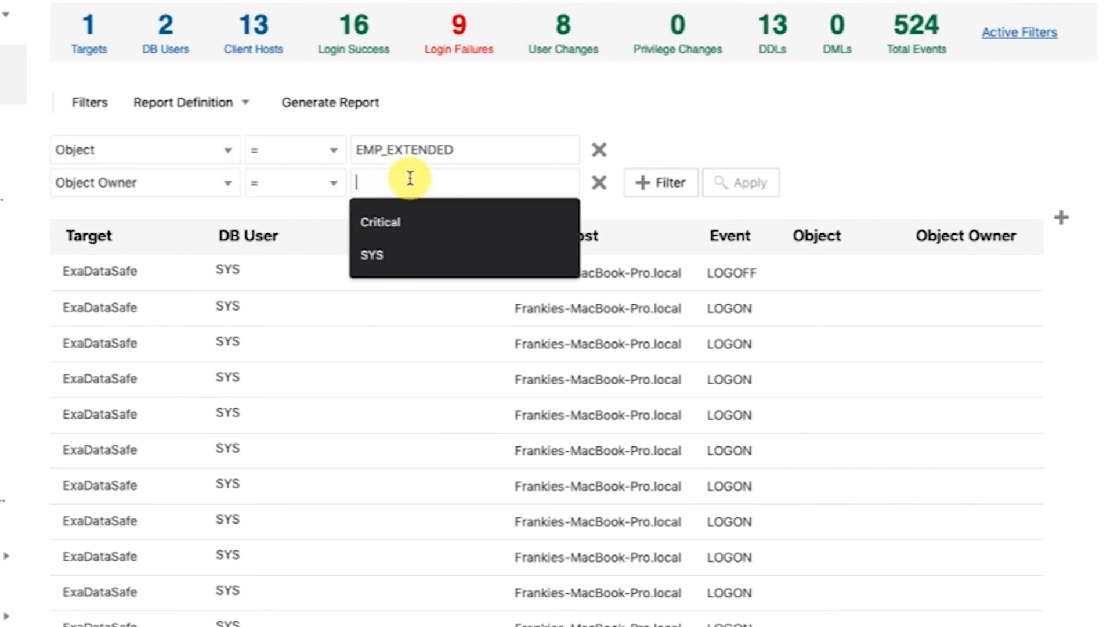
text(HCM1)
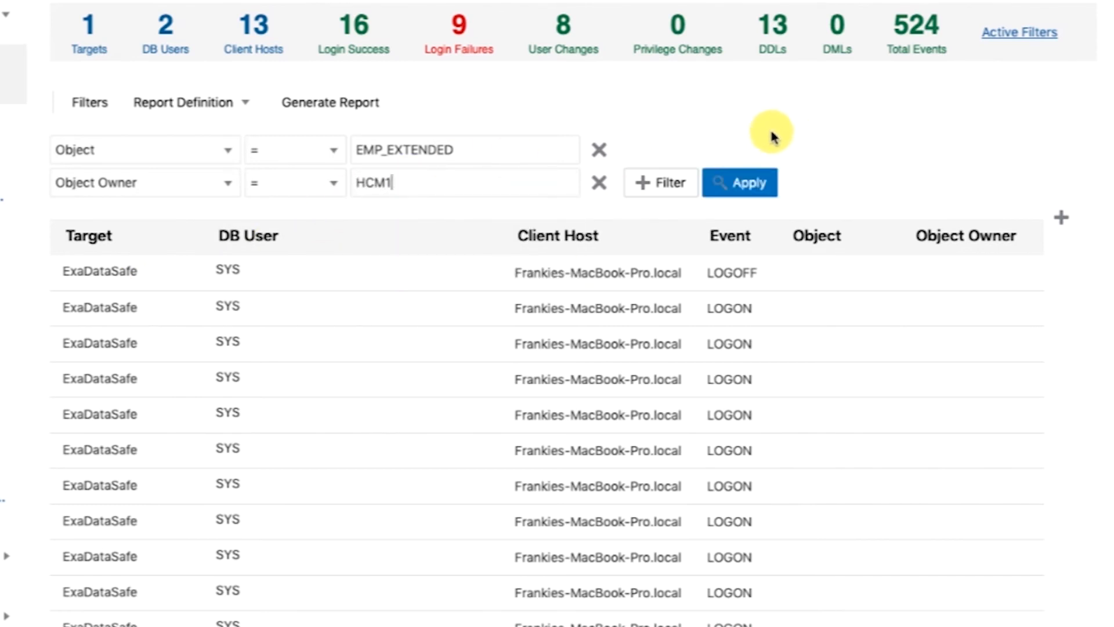
click(751, 182)
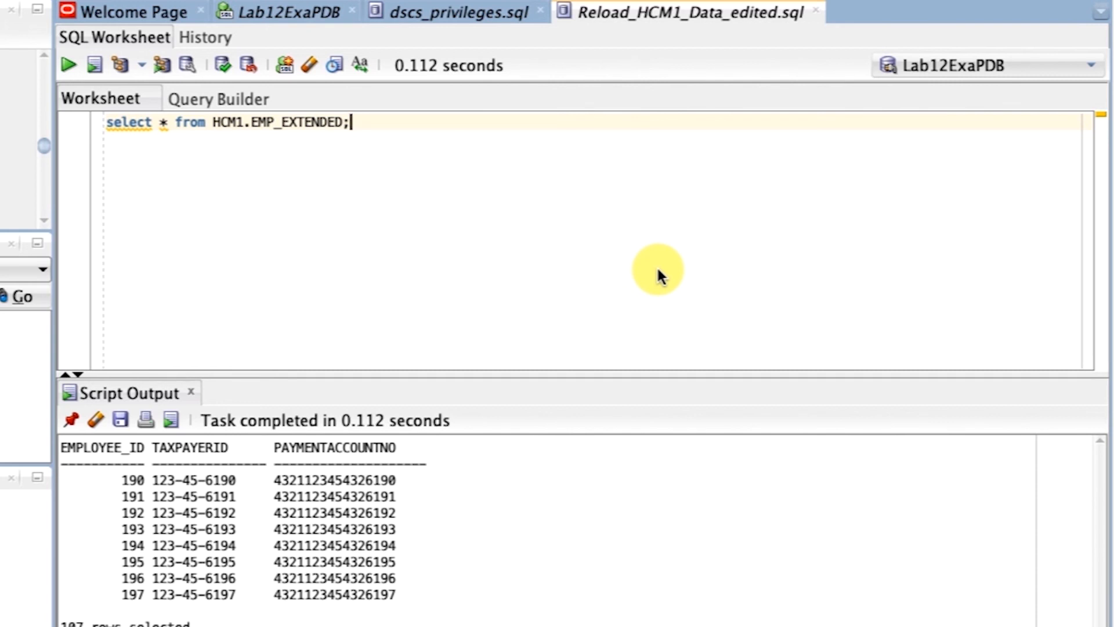
- Switch to SQL Developer, replace the worksheet query with "NOAUDIT POLICY empextended_data_access;" and run it as a script
triple_click(656, 266)
text(NOAUDIT POLICY empextended_data_access;)
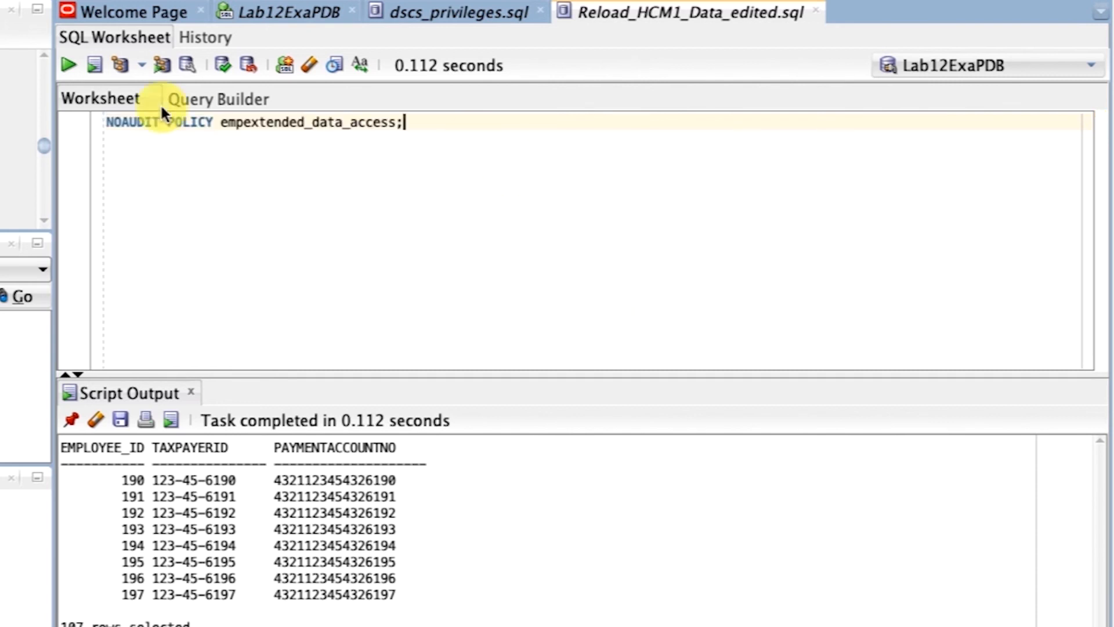
click(95, 65)
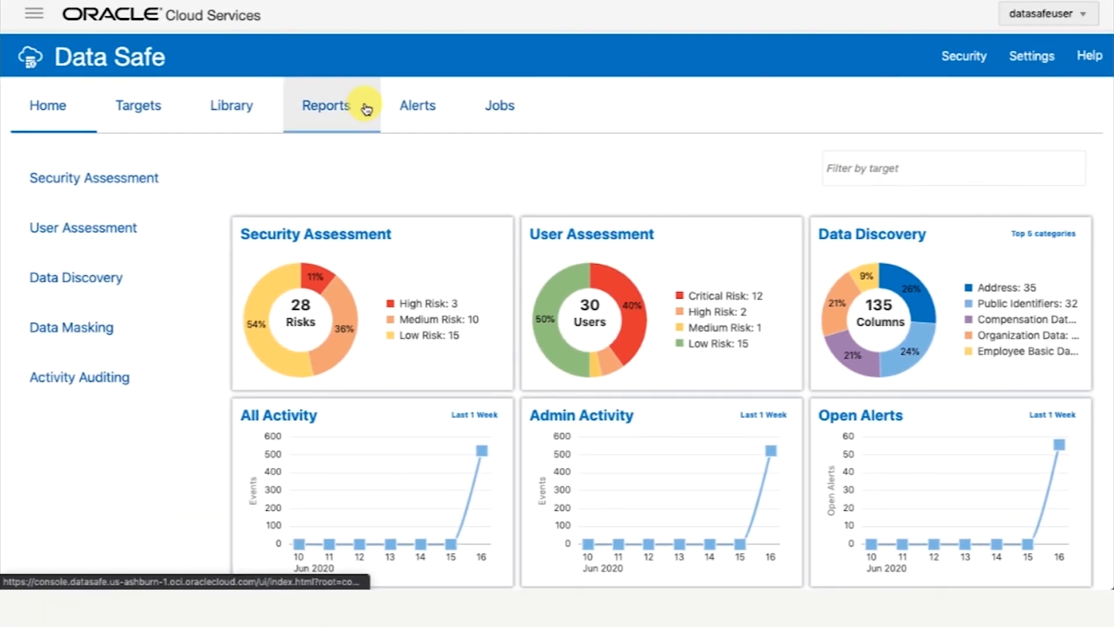
- Switch to Data Safe, open the All Alerts report and remove its Alert Status and Operation Time filters
click(417, 105)
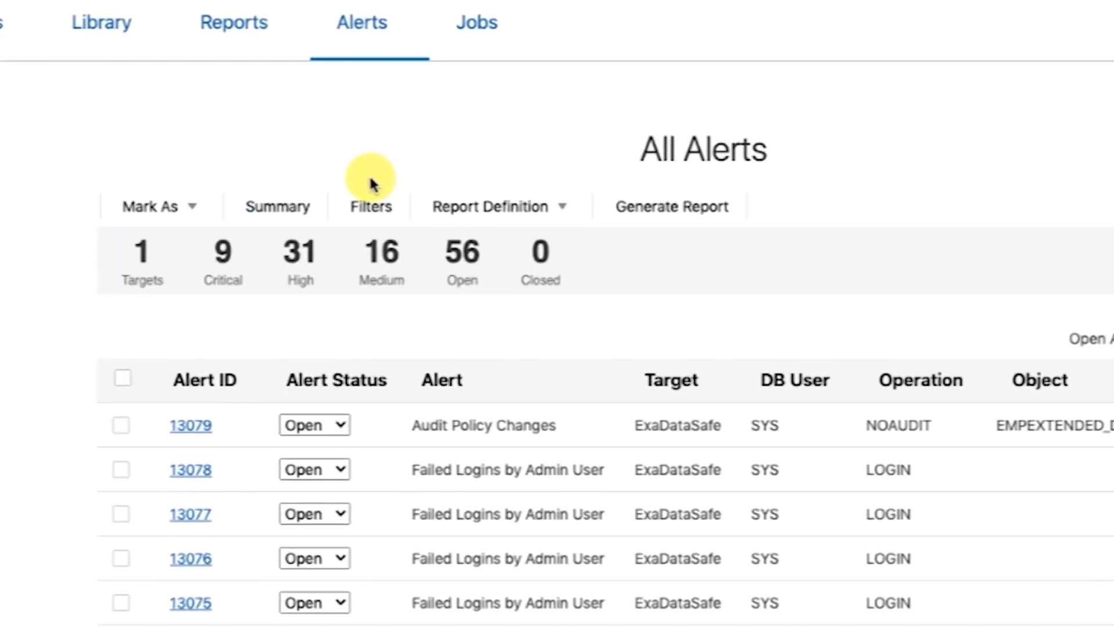
click(363, 208)
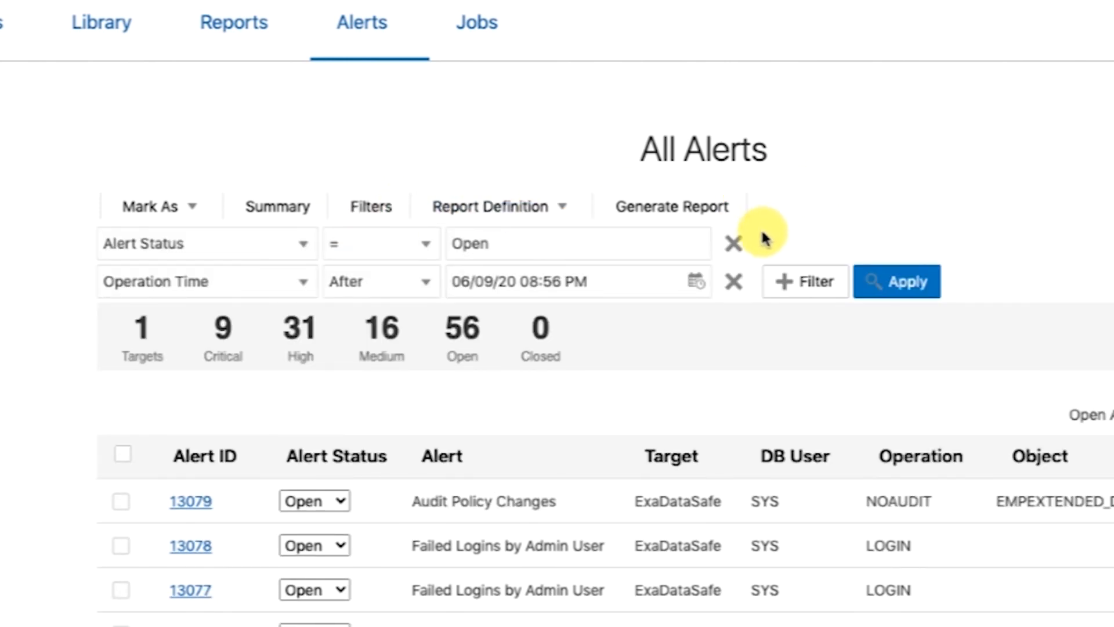
click(741, 243)
click(734, 243)
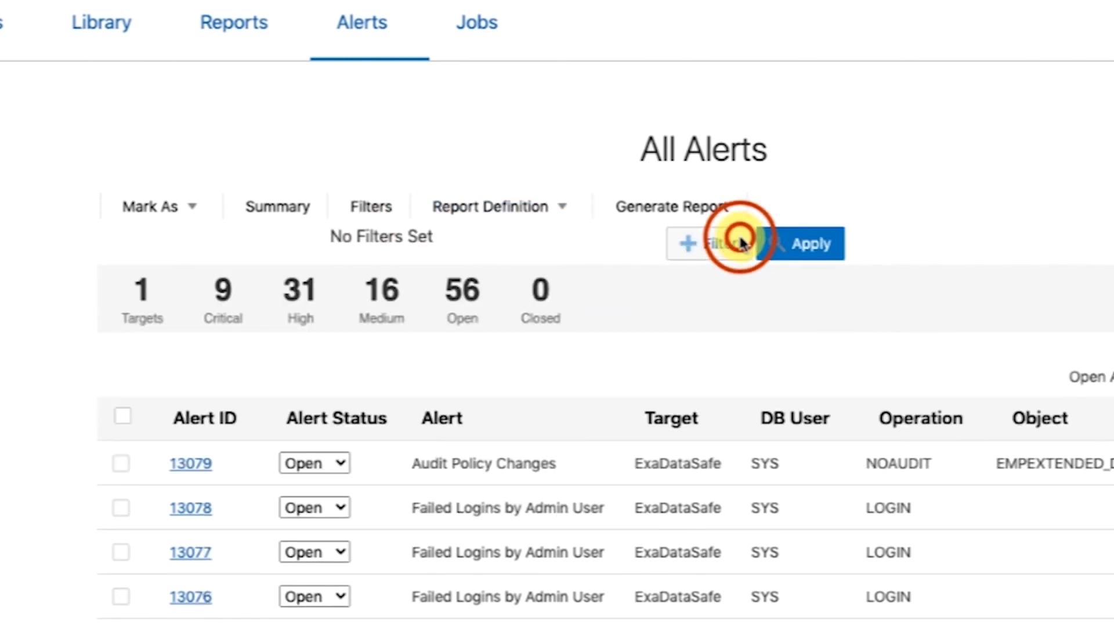
- Filter the All Alerts report by Object = empextended_data_access and apply the filter
click(722, 239)
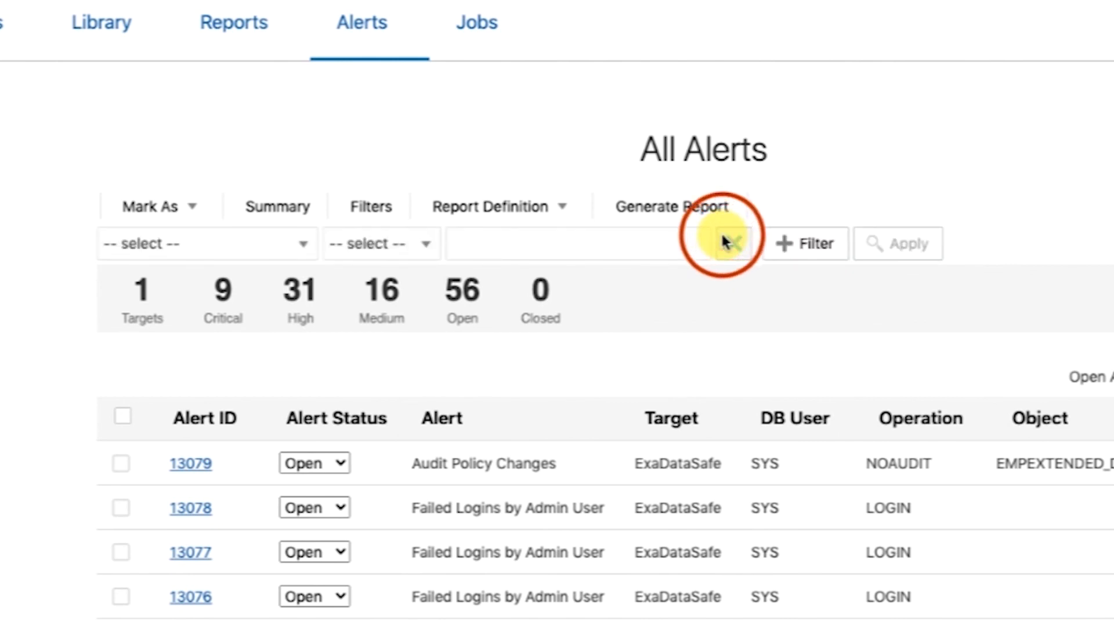
click(194, 247)
text(obj)
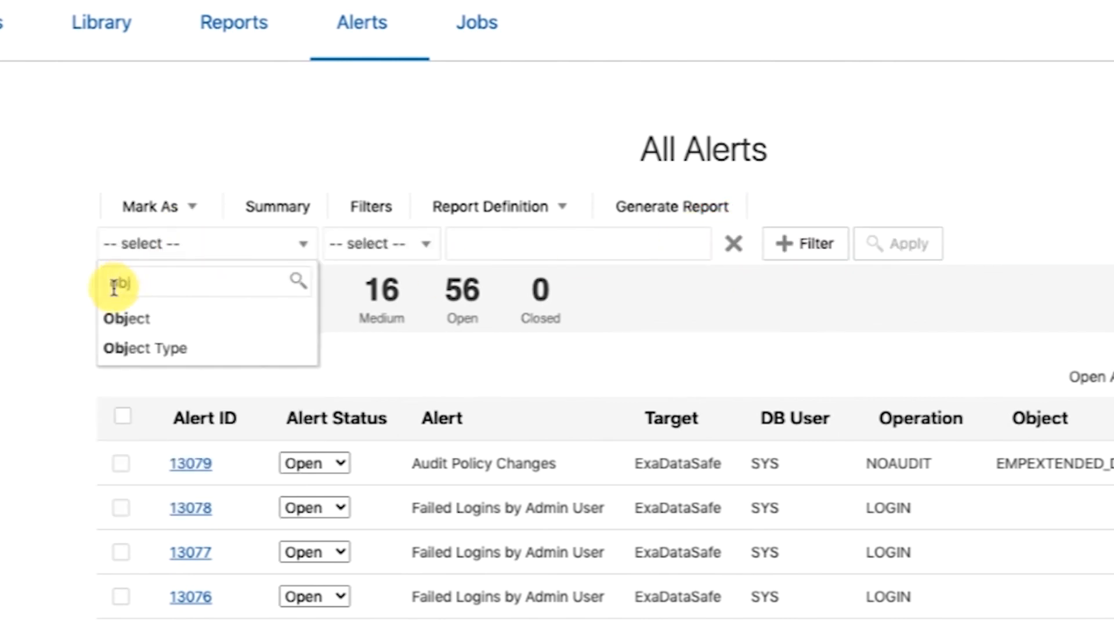
click(135, 318)
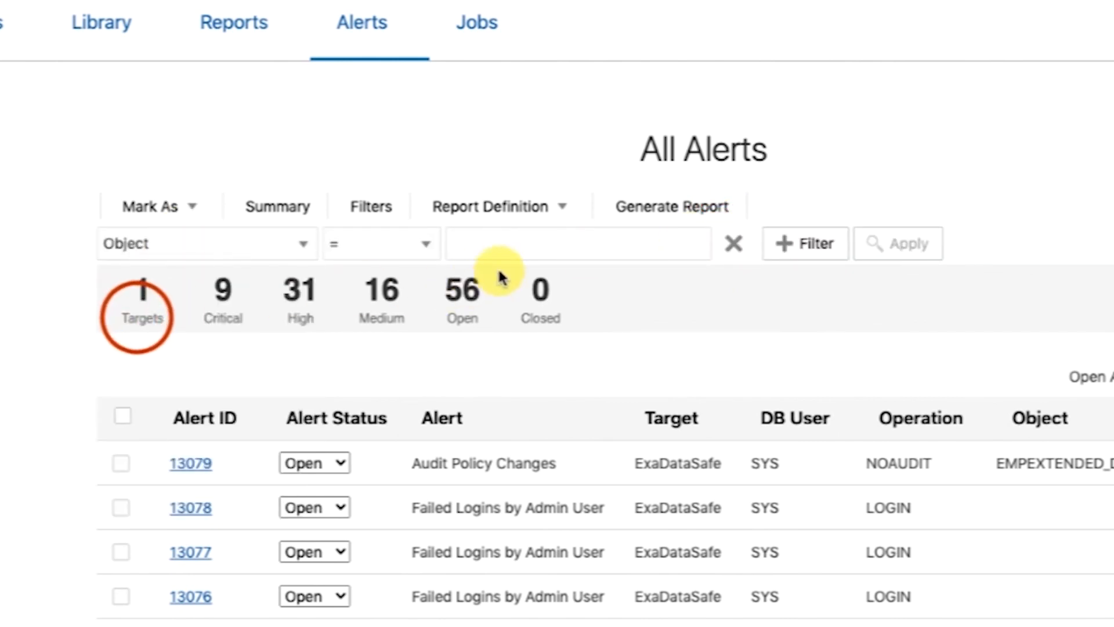
click(500, 249)
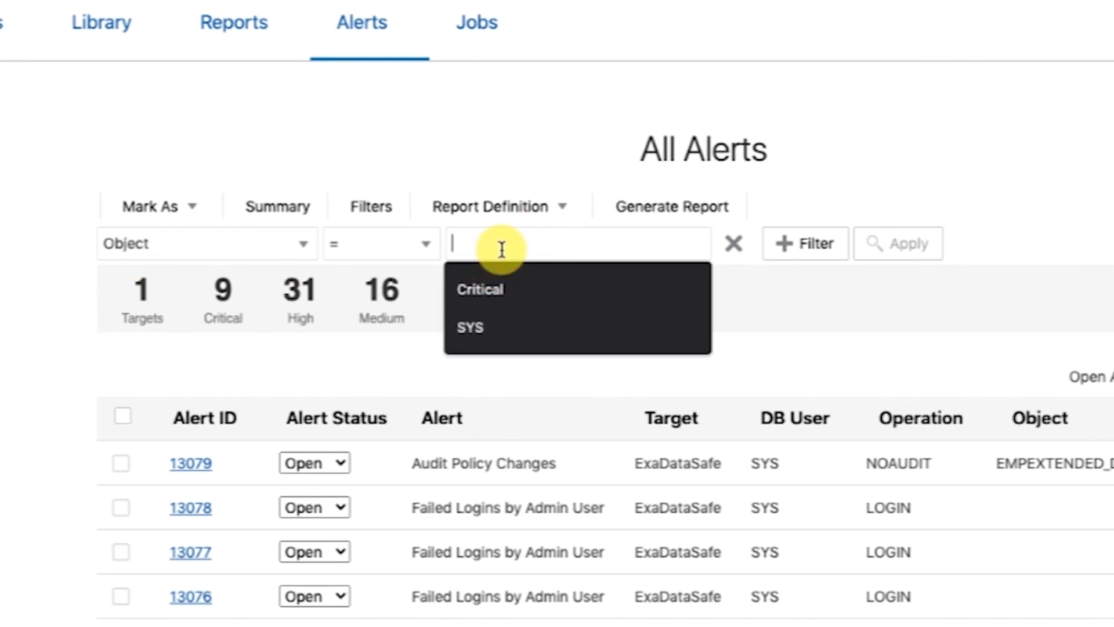
text(empextended_data_access)
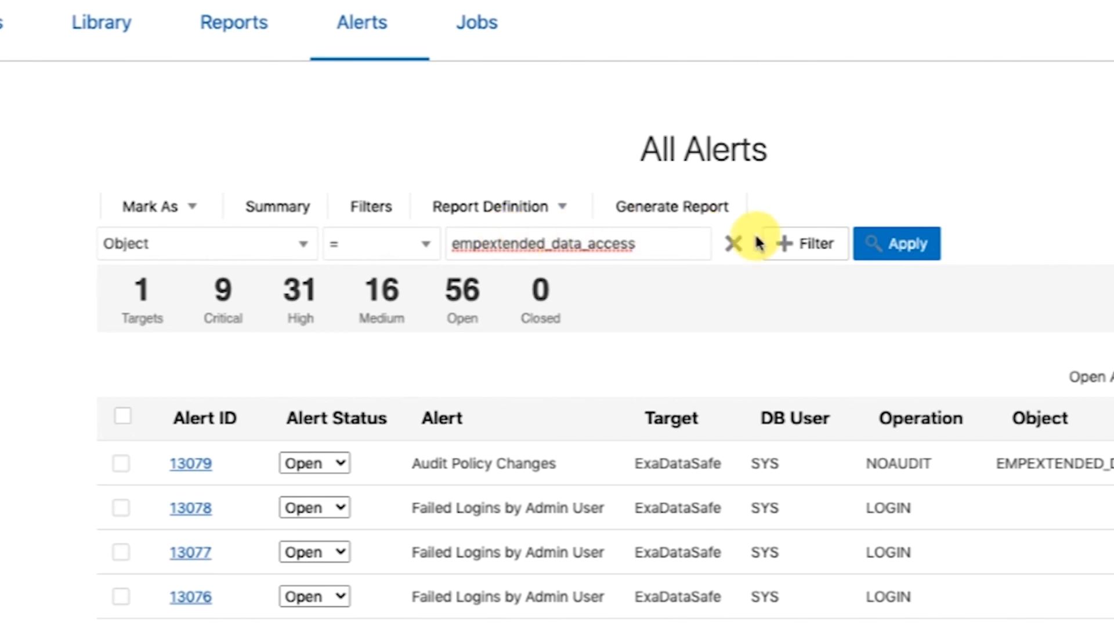
click(896, 241)
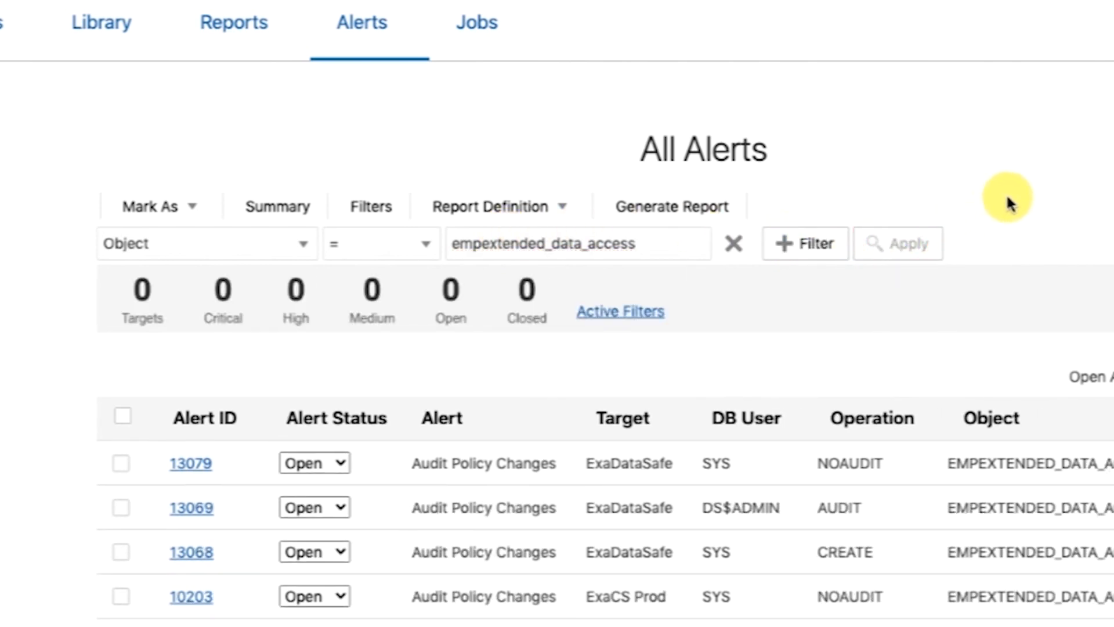